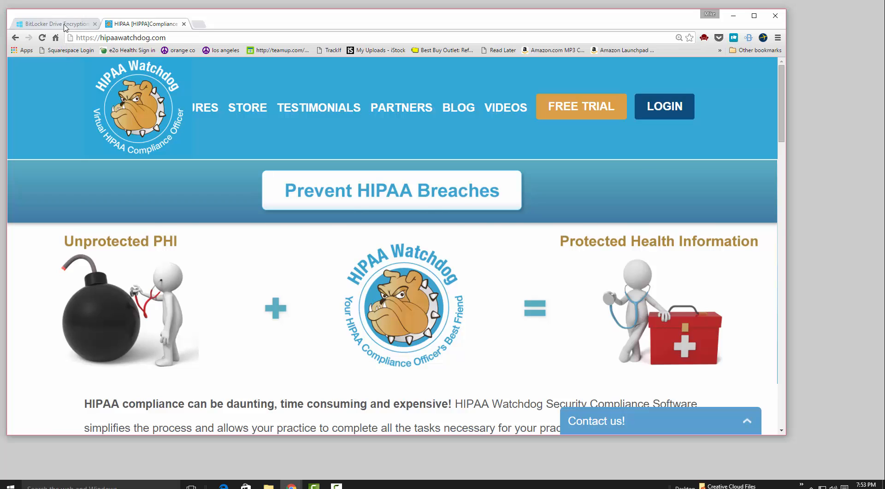
# - Show the BitLocker Drive Encryption Overview page and examine its introduction and the Trusted Platform Module (TPM) paragraph
pyautogui.click(66, 24)
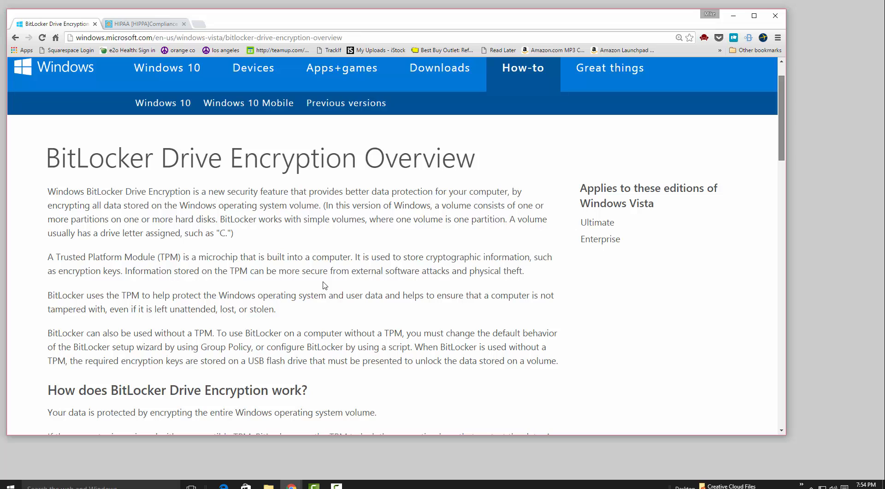
pyautogui.scroll(-1, 325, 285)
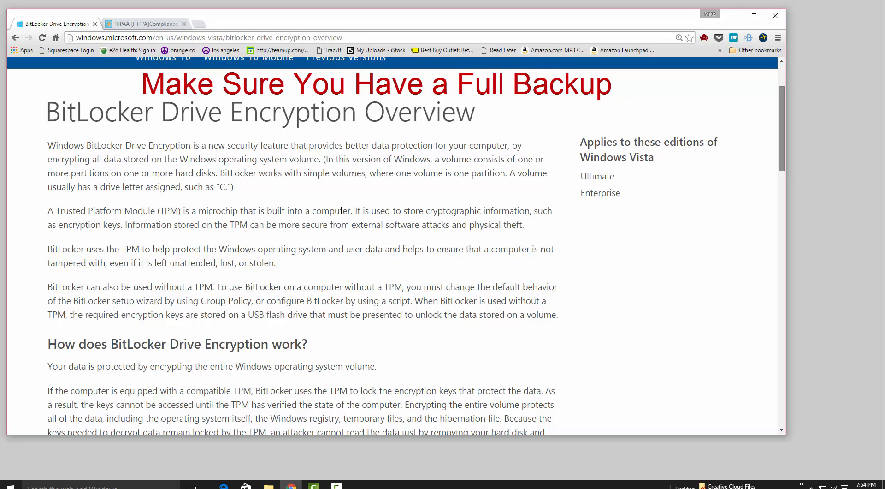
pyautogui.click(200, 39)
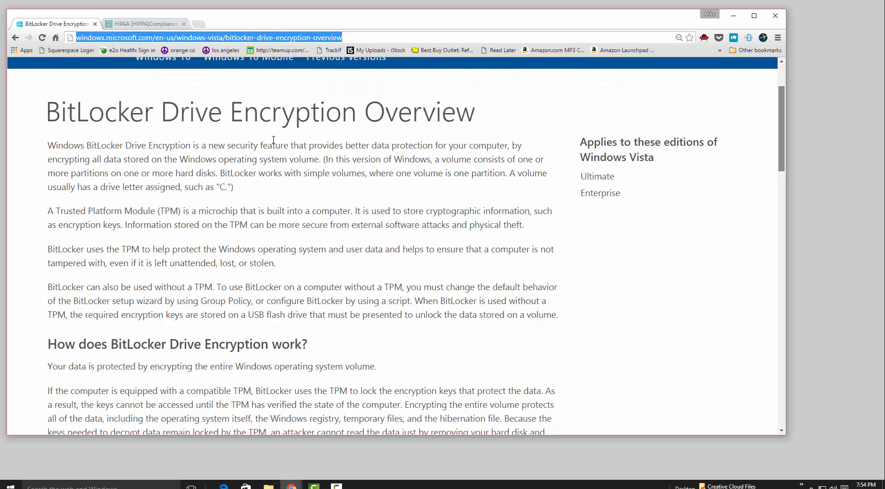
pyautogui.click(288, 189)
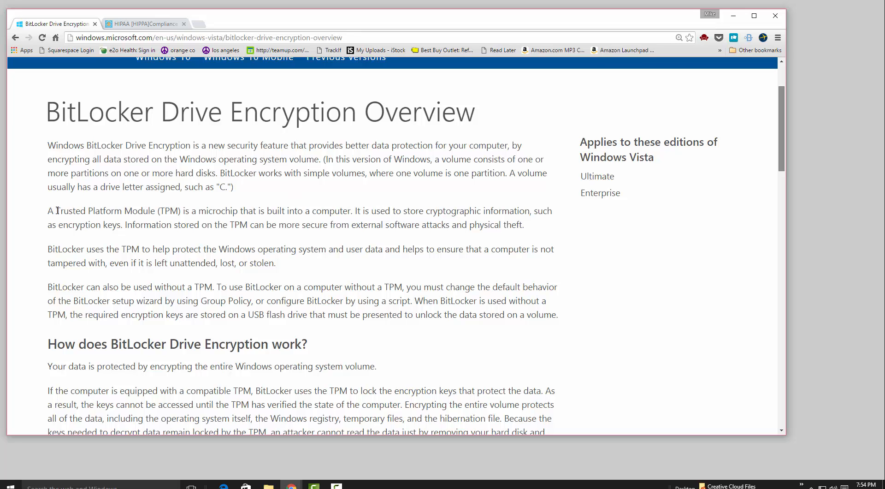
pyautogui.moveTo(55, 210); pyautogui.dragTo(185, 211)
pyautogui.click(186, 211)
pyautogui.scroll(-1, 183, 215)
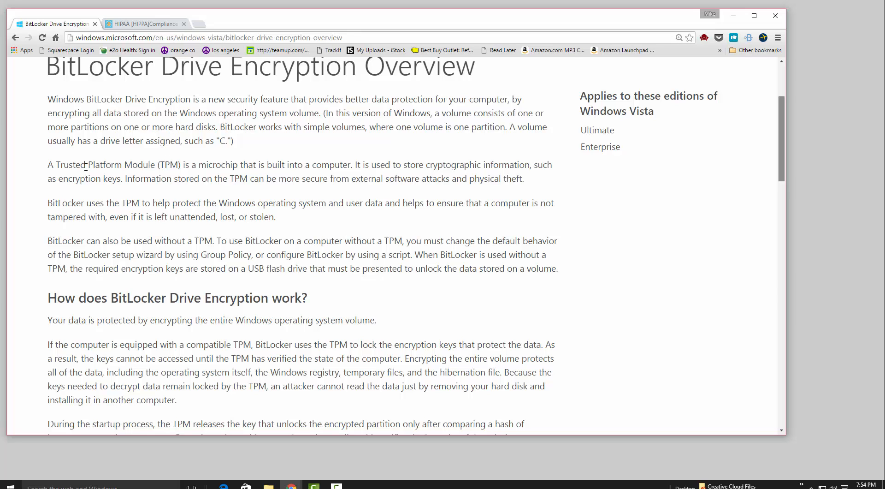
pyautogui.moveTo(69, 166); pyautogui.dragTo(112, 167)
pyautogui.click(174, 166)
# - Skim the page's sections on how BitLocker Drive Encryption works and what a TPM is
pyautogui.scroll(-4, 345, 203)
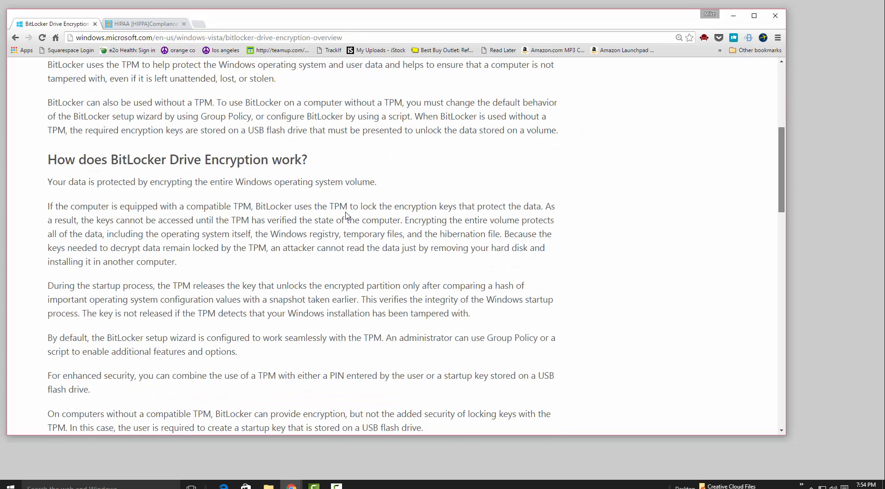
pyautogui.scroll(6, 330, 229)
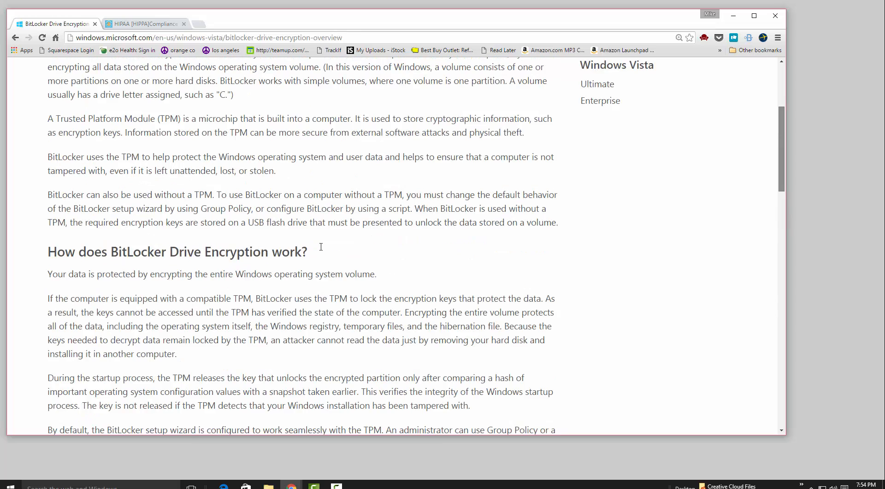
pyautogui.scroll(-4, 347, 263)
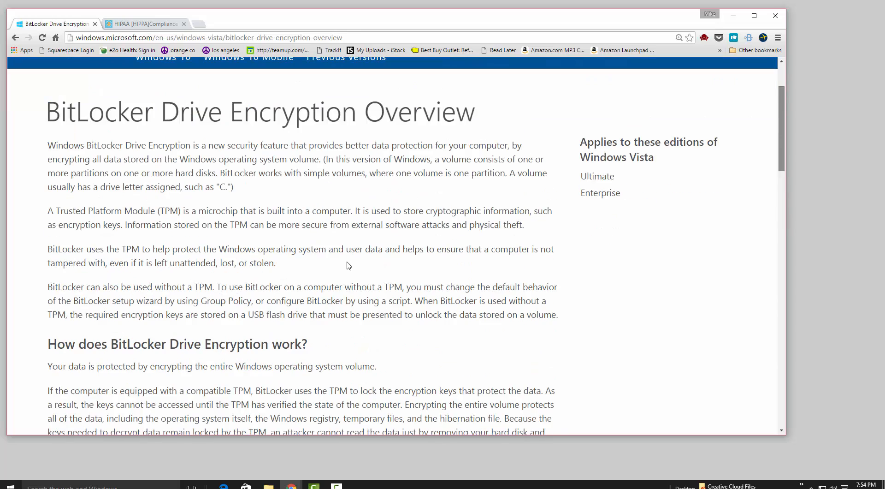
pyautogui.scroll(-5, 347, 265)
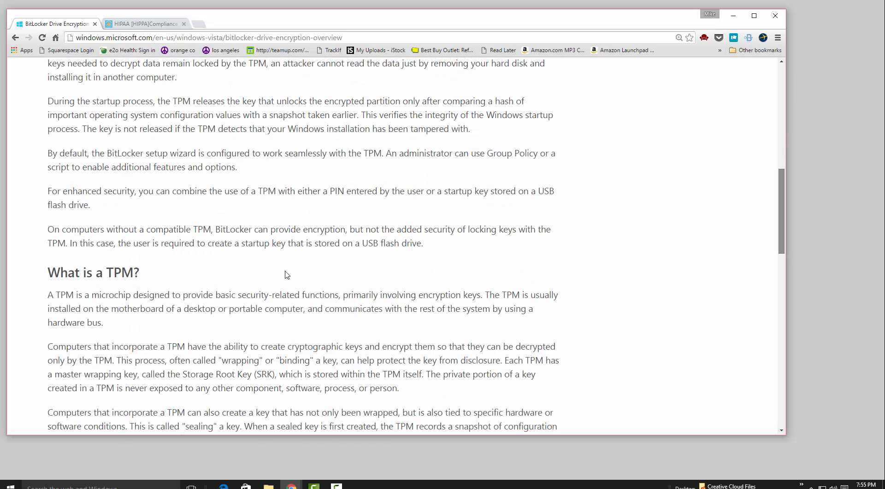
pyautogui.scroll(8, 238, 318)
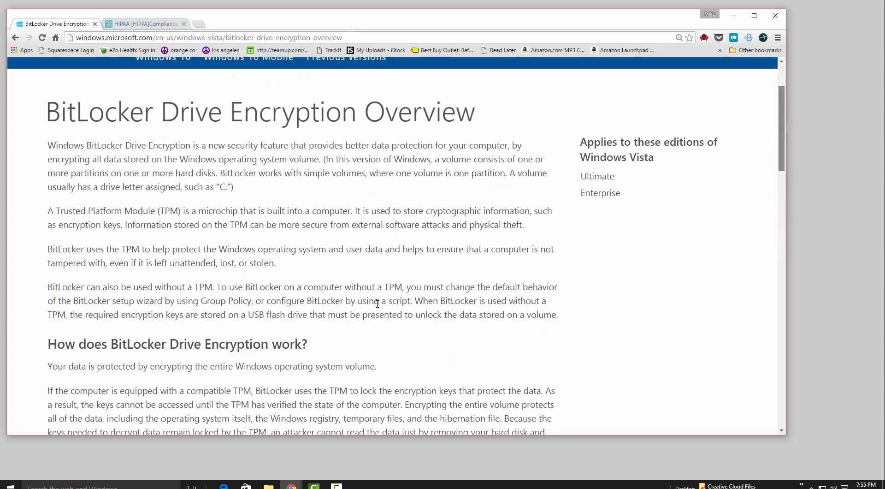
# - Highlight the Windows Vista editions that the BitLocker overview applies to, and clear the selection
pyautogui.moveTo(582, 155); pyautogui.dragTo(638, 196)
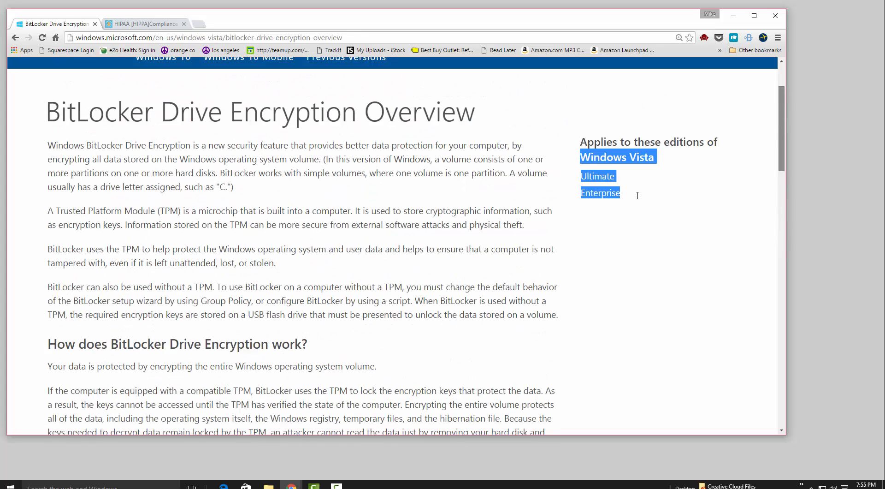
pyautogui.click(582, 156)
pyautogui.moveTo(582, 156); pyautogui.dragTo(645, 189)
pyautogui.click(645, 189)
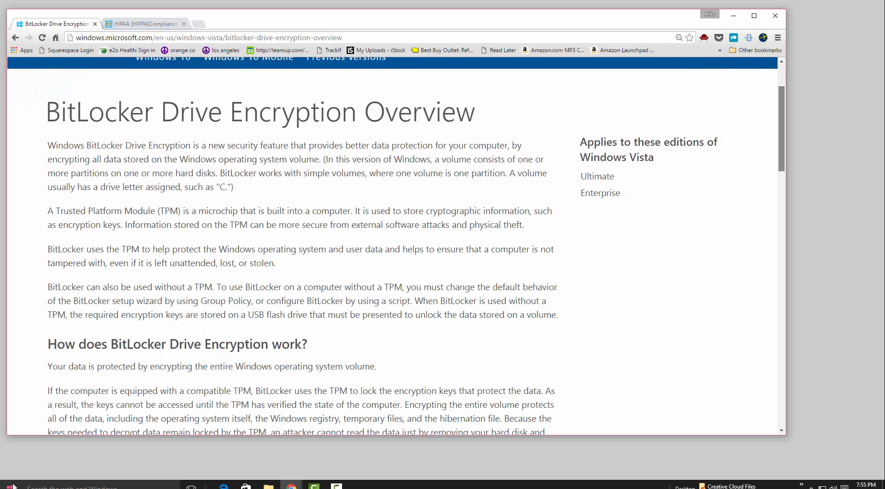
# - Switch to File Explorer, show the drives in This PC, and select Local Disk (D:) to view its details
pyautogui.press('super+e')
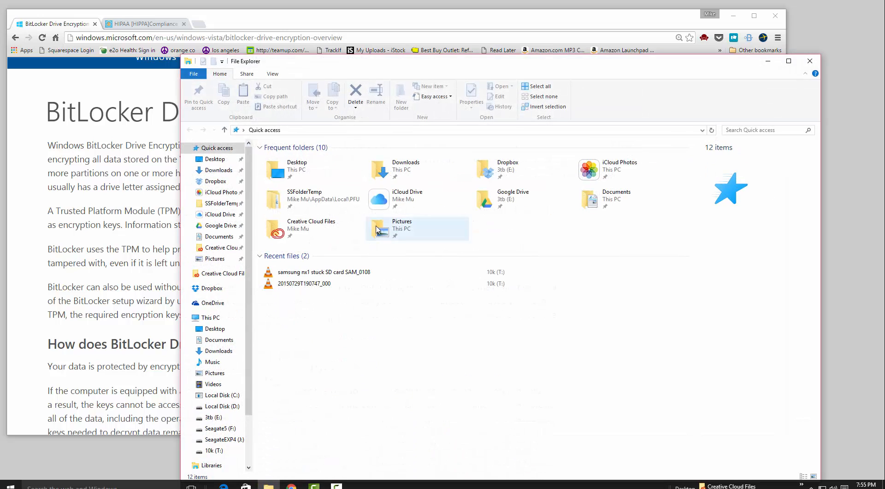
pyautogui.click(210, 317)
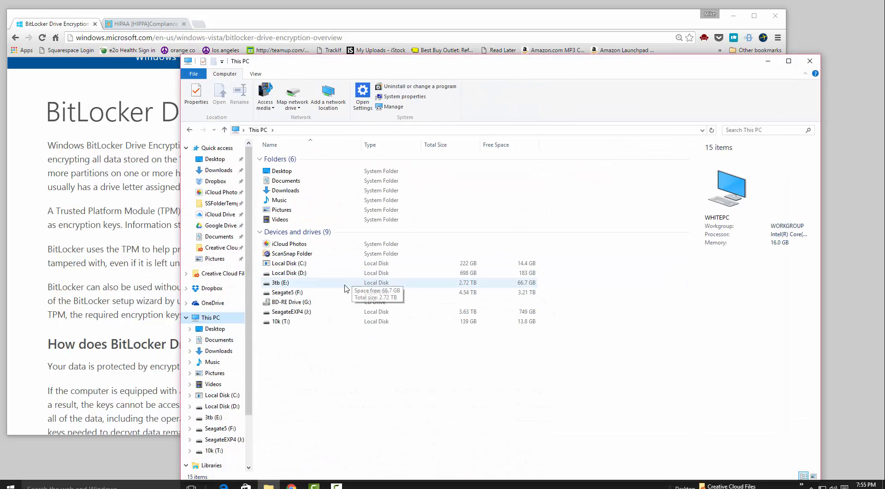
pyautogui.click(306, 283)
pyautogui.click(310, 276)
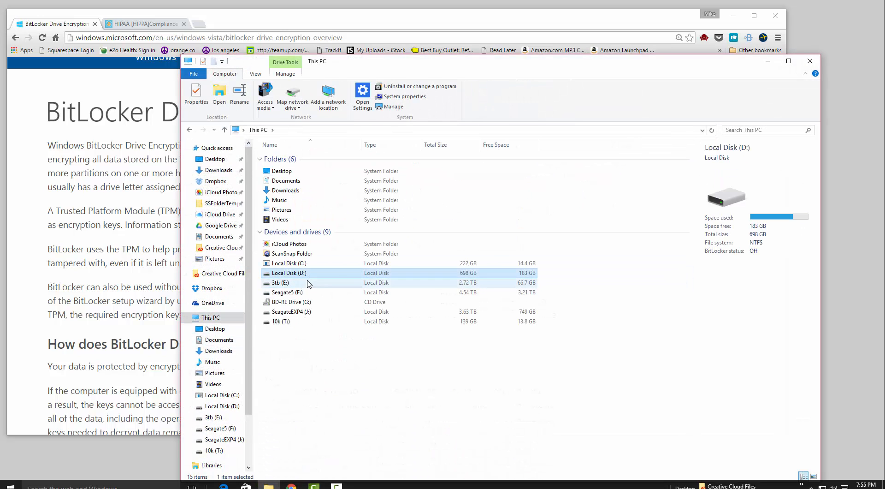
# - Start BitLocker setup for the 10k (T:) drive, choose to unlock it with a password, and cancel the setup
pyautogui.click(300, 321)
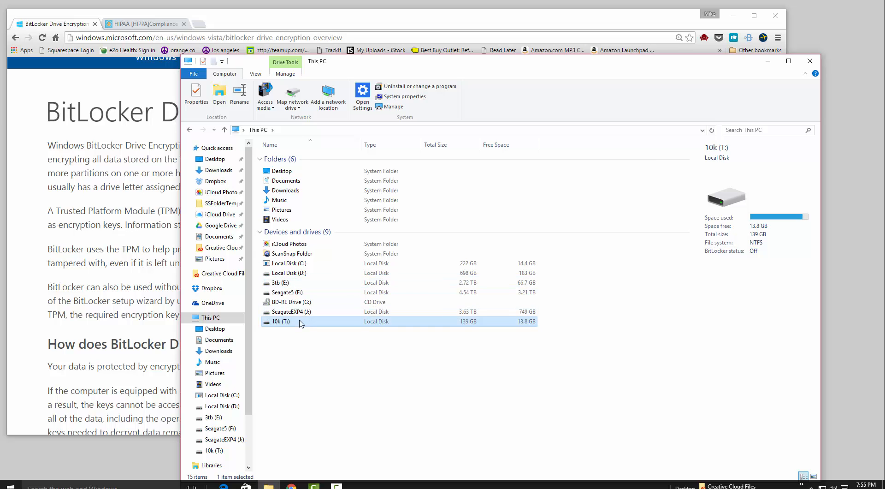
pyautogui.rightClick(299, 322)
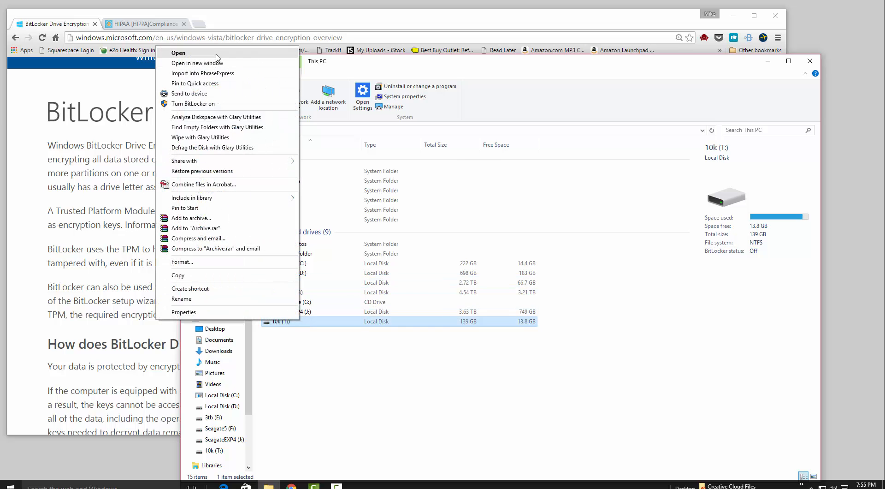
pyautogui.click(215, 107)
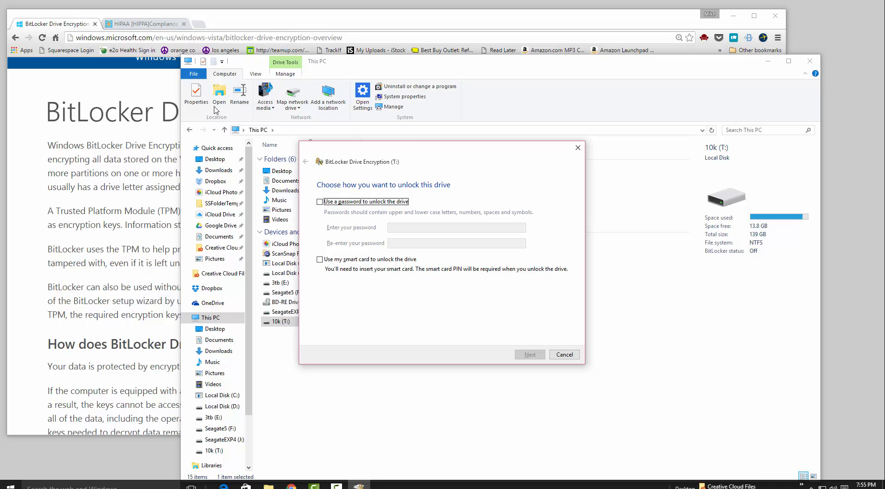
pyautogui.press('space')
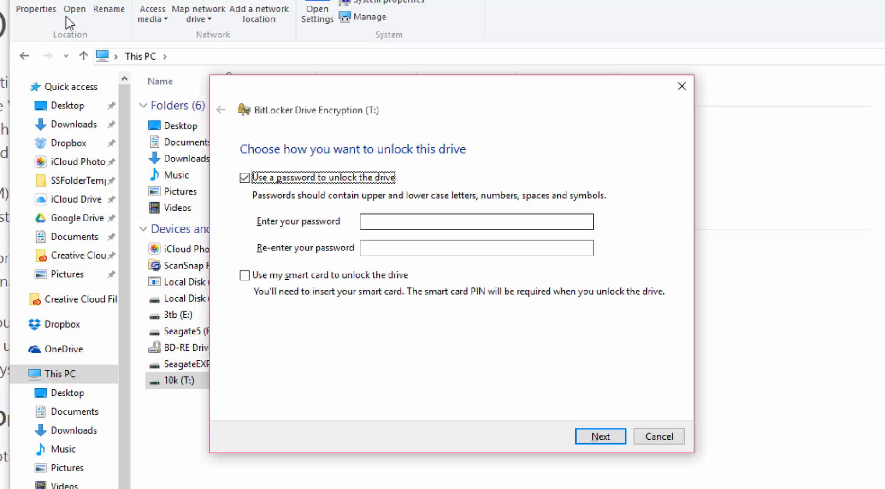
pyautogui.press('Tab')
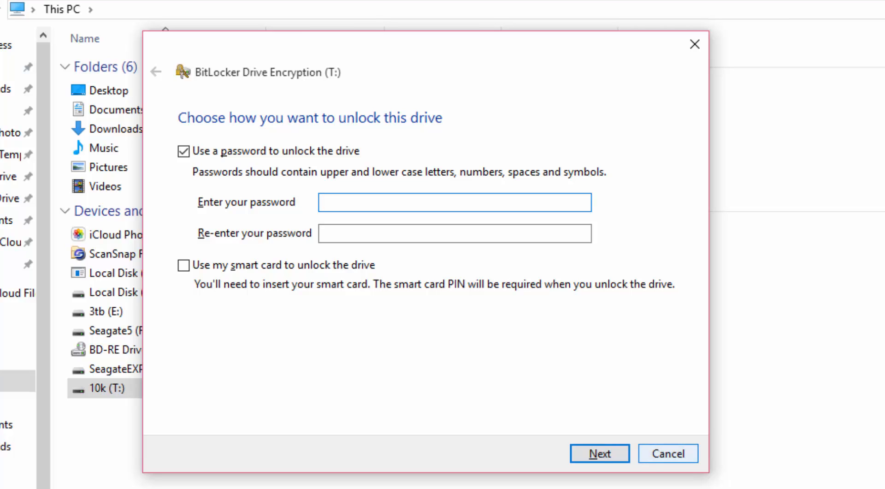
pyautogui.click(668, 453)
pyautogui.press('Return')
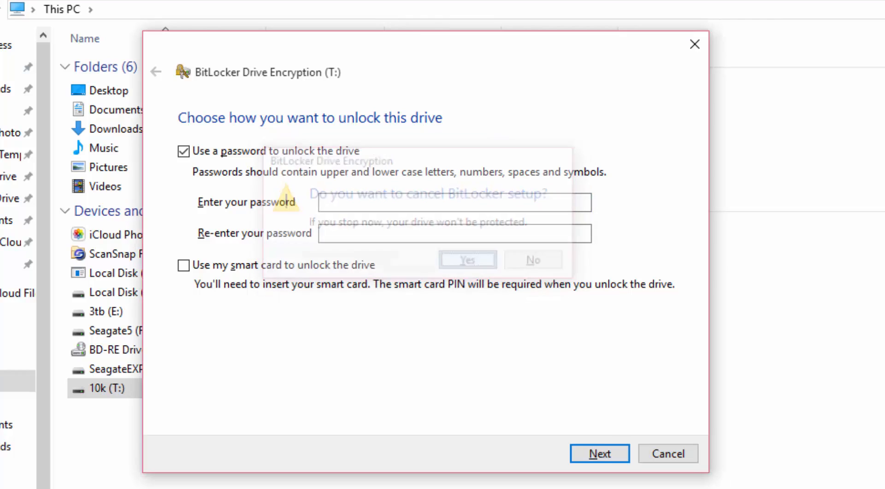
# - Select Local Disk (C:) and examine the commands available for it, including Turn BitLocker on
pyautogui.click(155, 274)
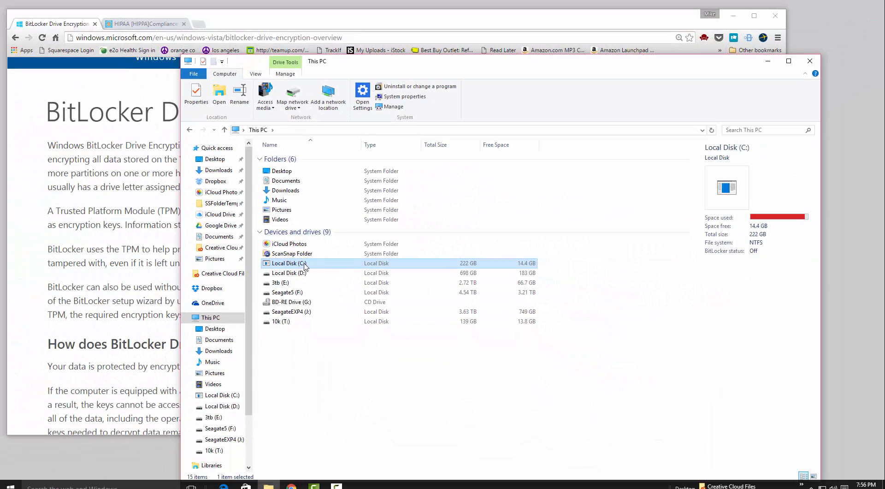
pyautogui.click(333, 360)
pyautogui.click(312, 262)
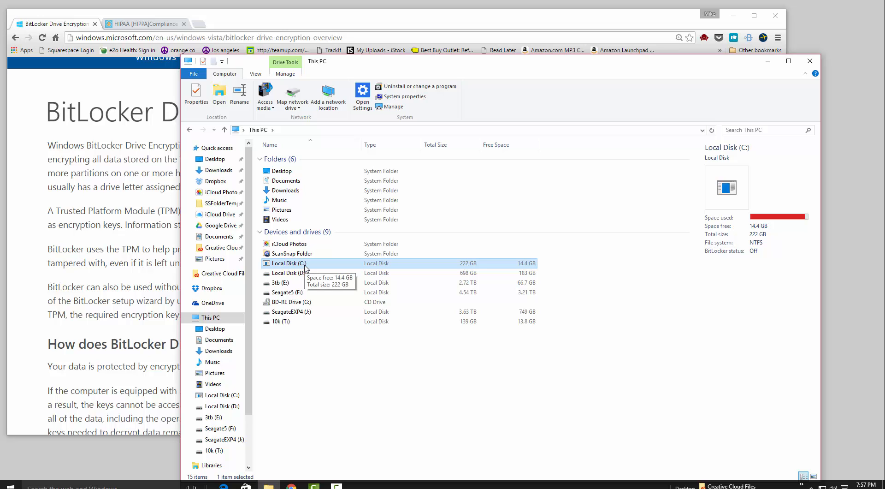
pyautogui.rightClick(305, 266)
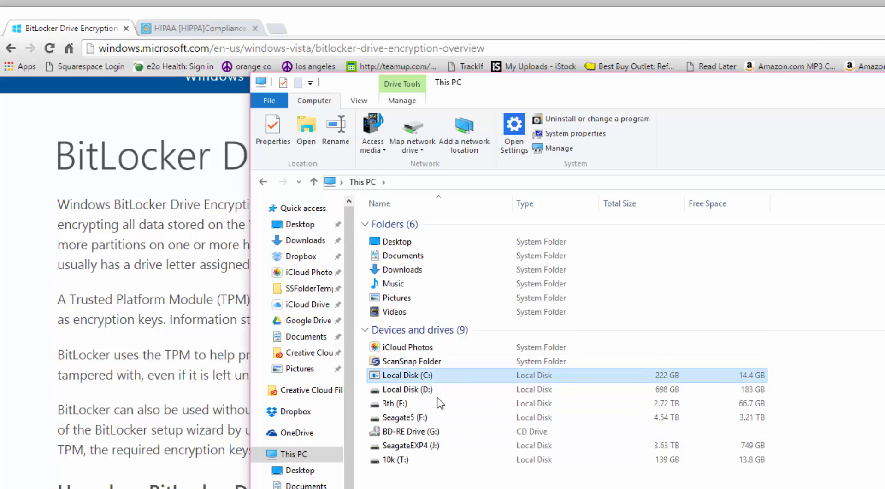
pyautogui.click(437, 397)
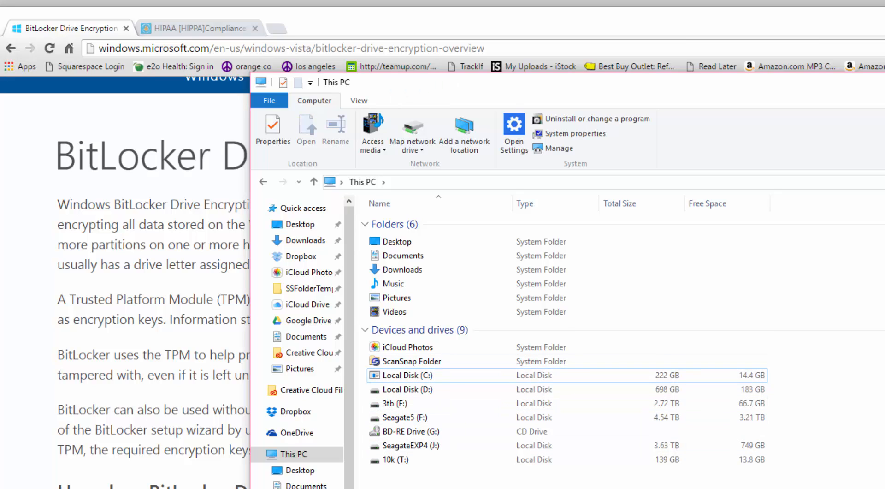
pyautogui.rightClick(480, 375)
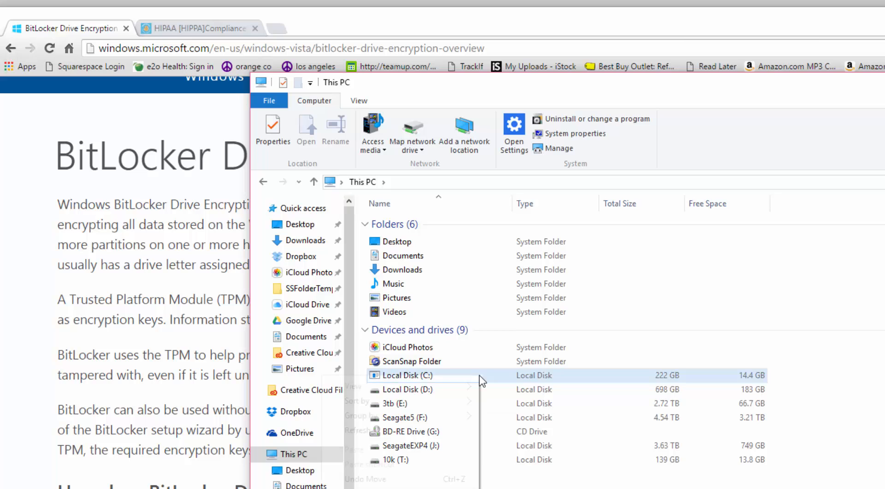
pyautogui.click(506, 378)
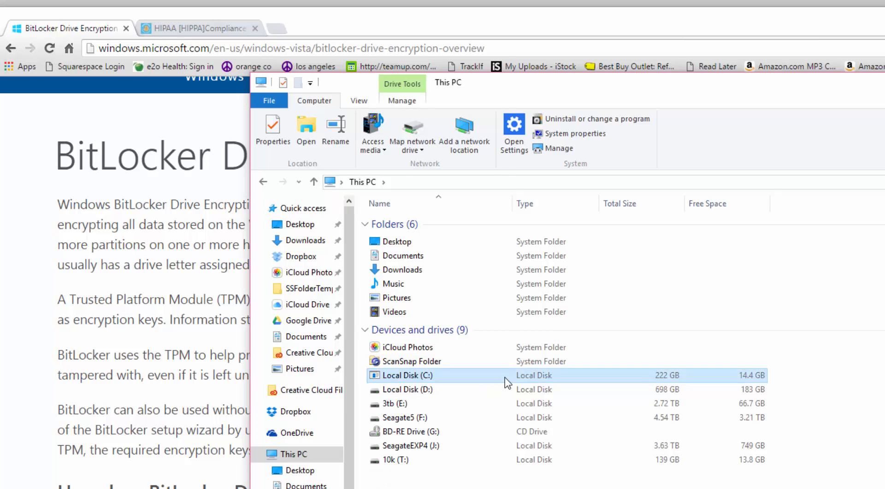
pyautogui.rightClick(508, 382)
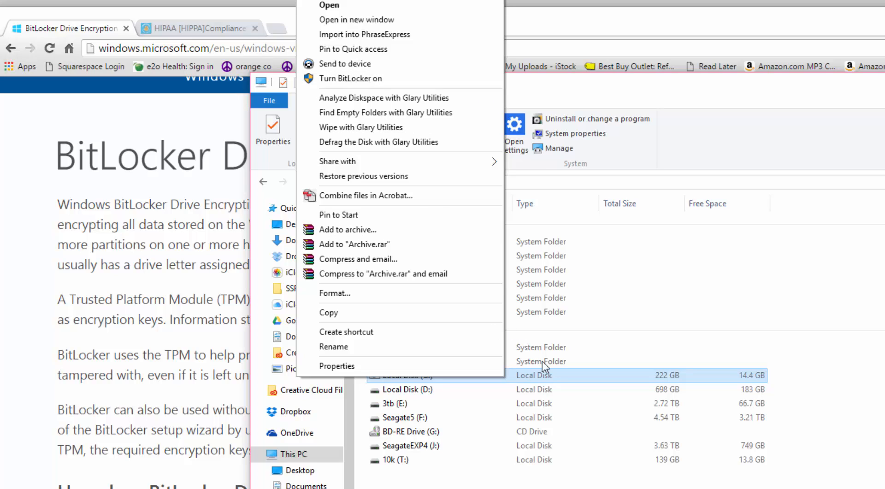
pyautogui.click(547, 376)
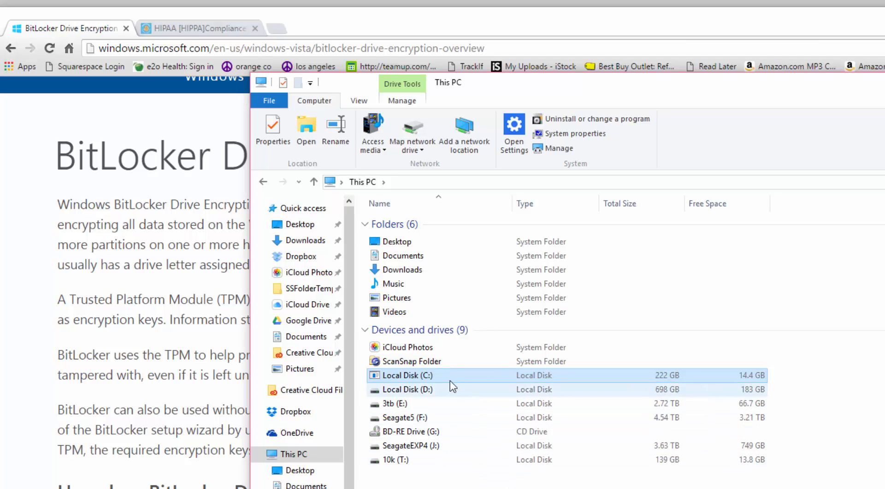
pyautogui.moveTo(458, 371)
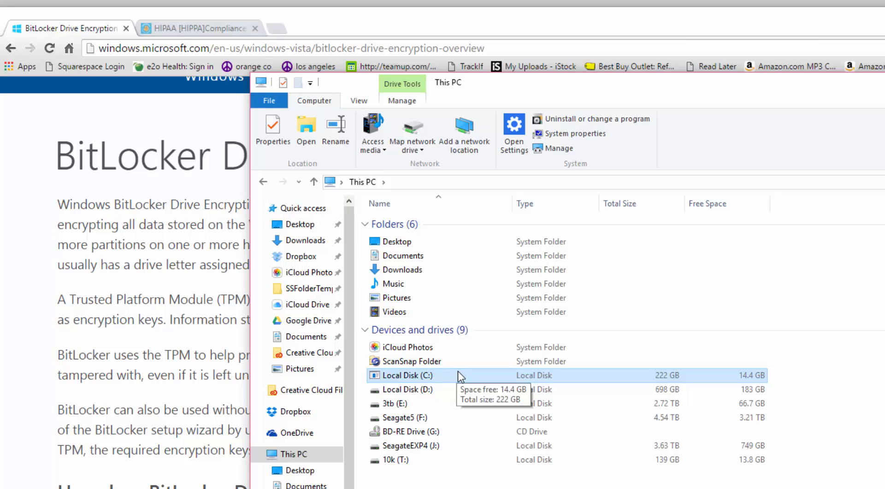
pyautogui.moveTo(463, 388)
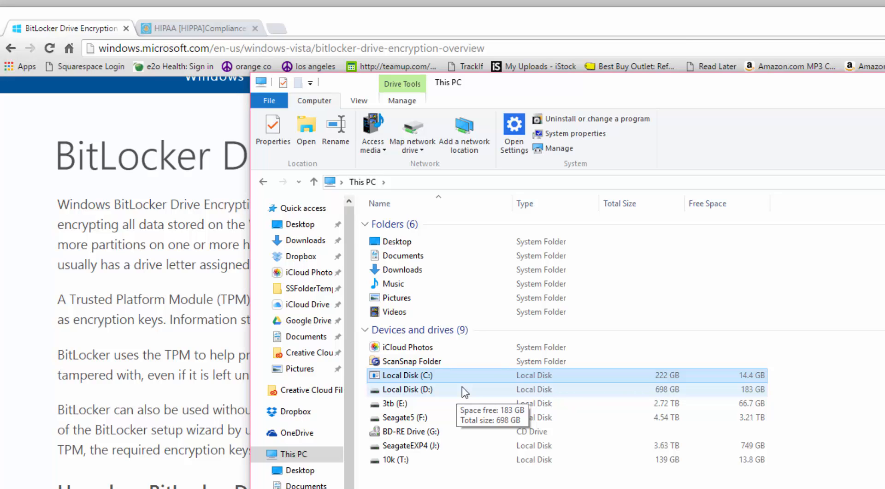
pyautogui.press('F2')
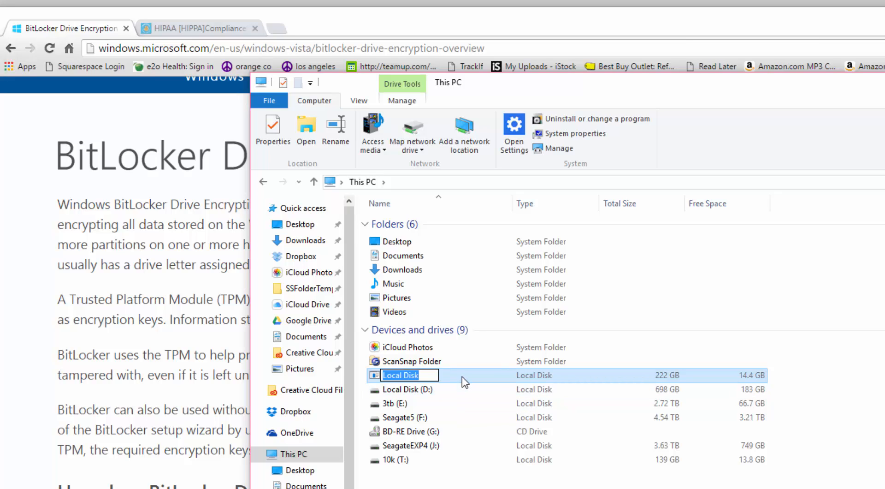
pyautogui.click(474, 395)
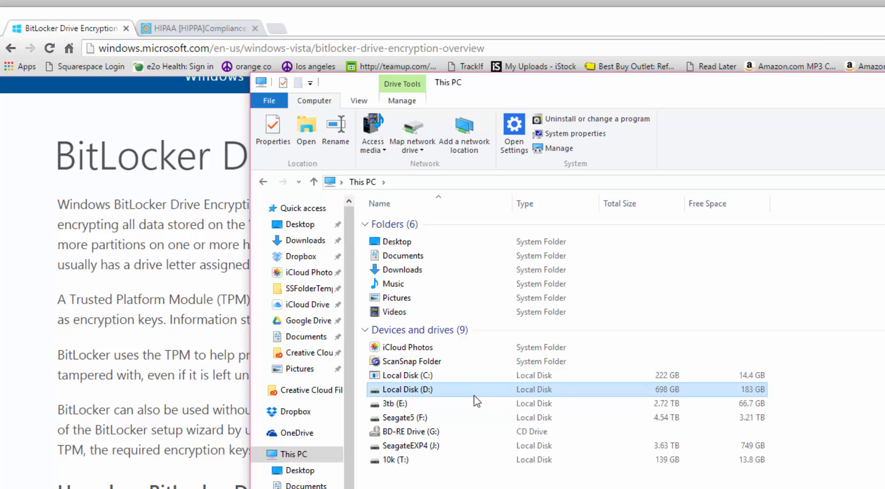
# - Try to turn BitLocker on for Local Disk (C:), and close the setup
pyautogui.click(493, 376)
pyautogui.rightClick(494, 376)
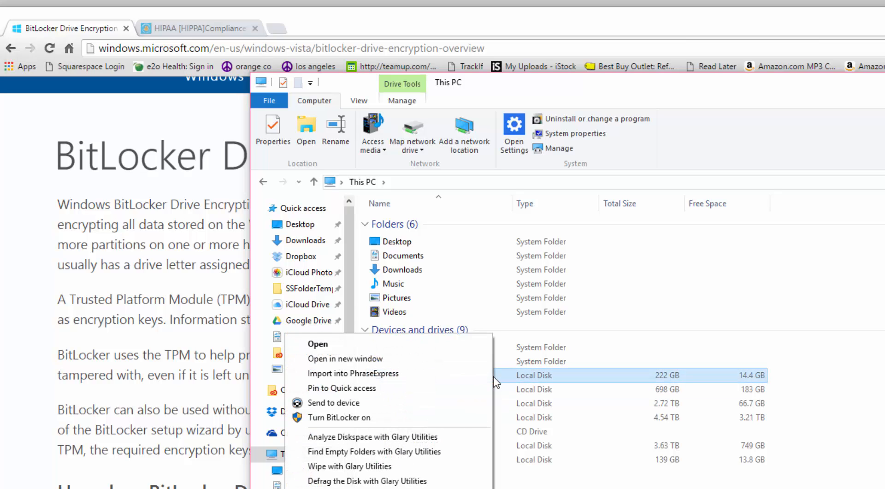
pyautogui.click(529, 380)
pyautogui.rightClick(507, 379)
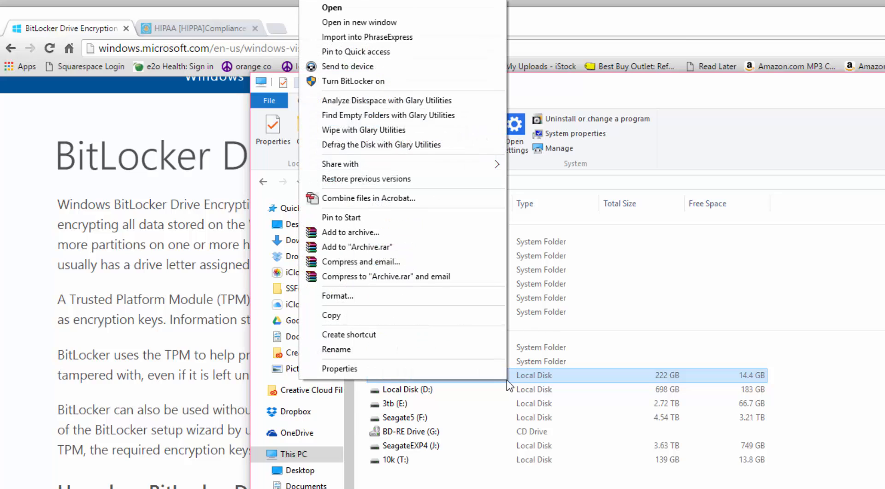
pyautogui.click(399, 82)
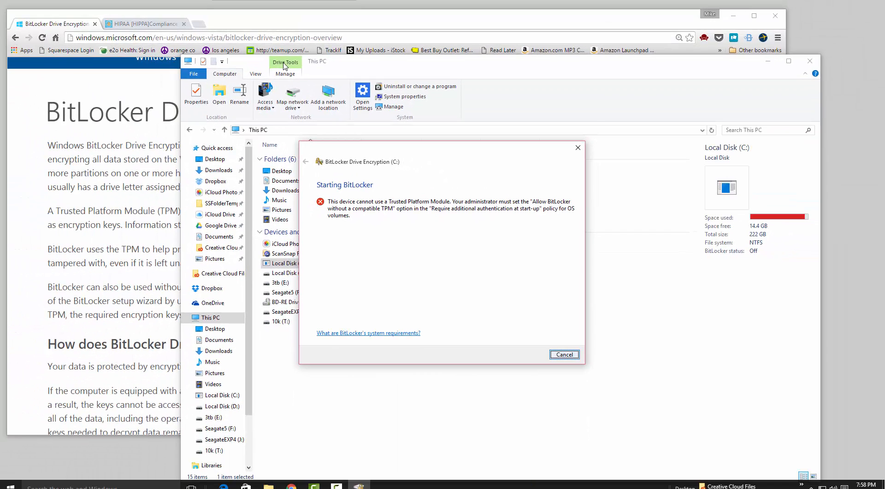
pyautogui.press('Escape')
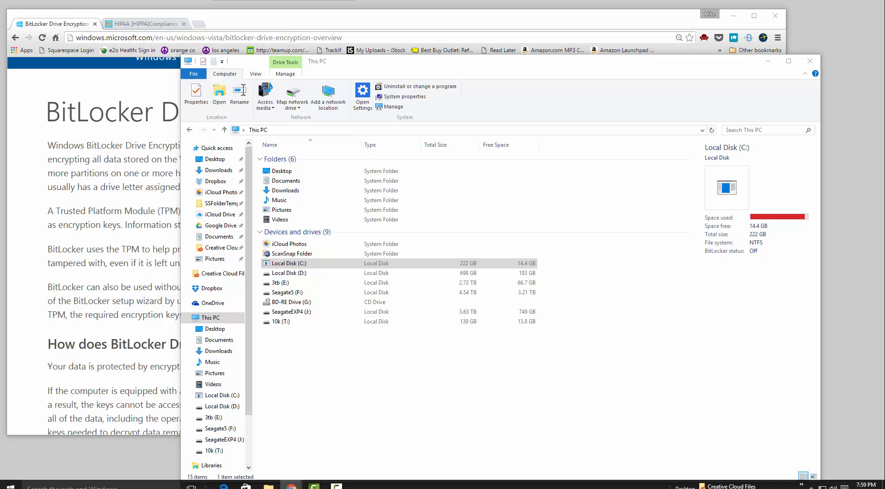
# - Find gpedit.msc through the Windows search and open the Local Group Policy Editor
pyautogui.click(11, 483)
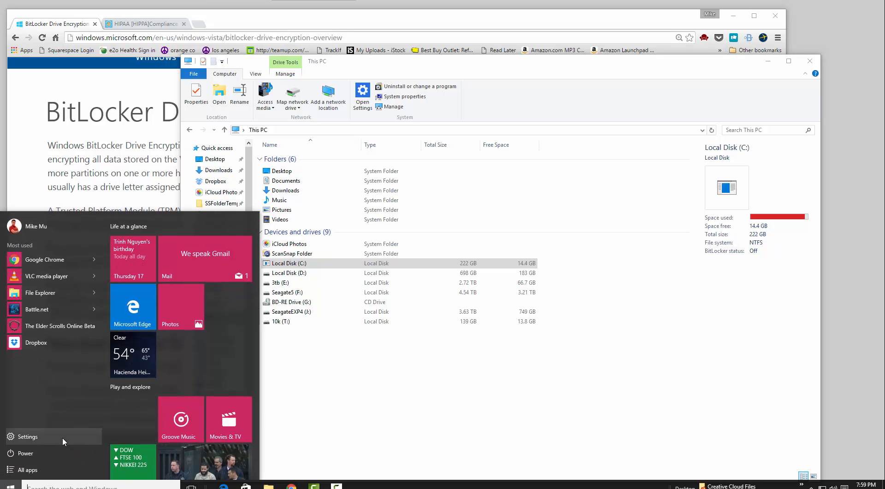
pyautogui.click(68, 485)
pyautogui.click(13, 486)
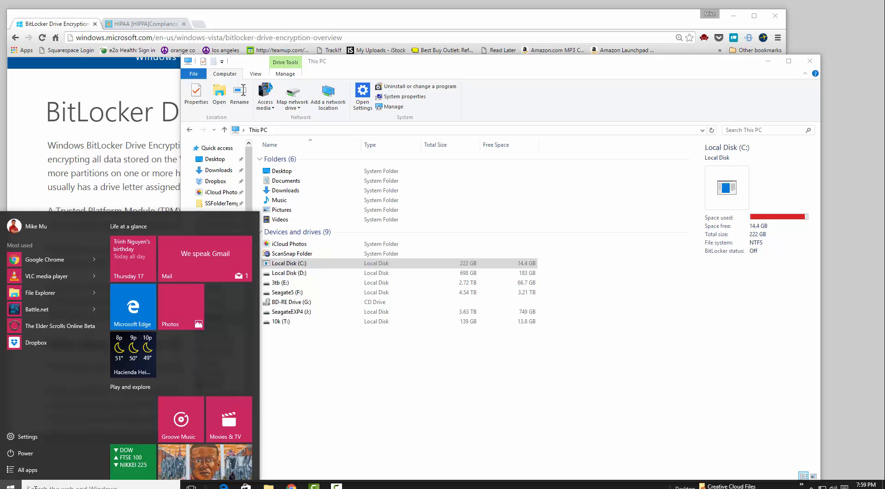
pyautogui.write('gpedit')
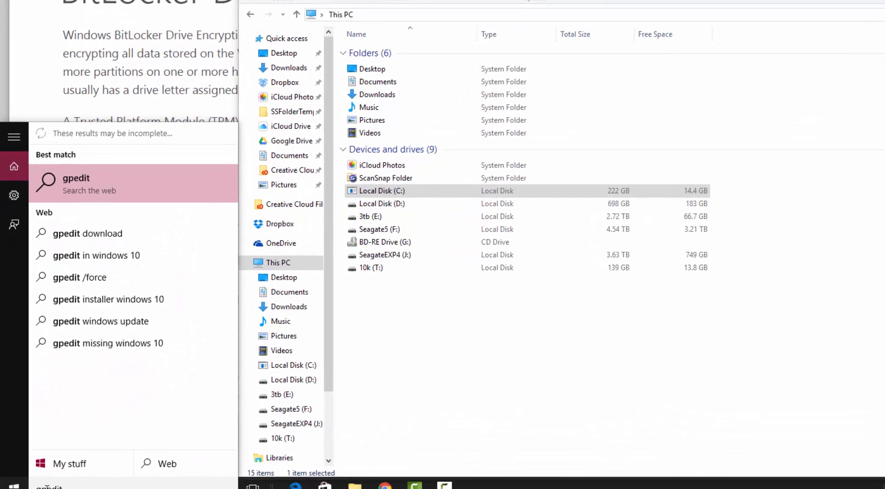
pyautogui.write('.msc')
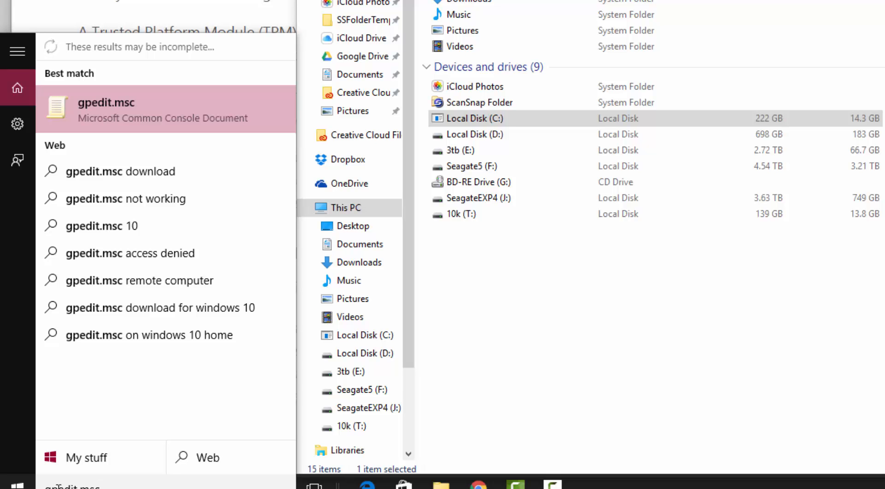
pyautogui.press('Return')
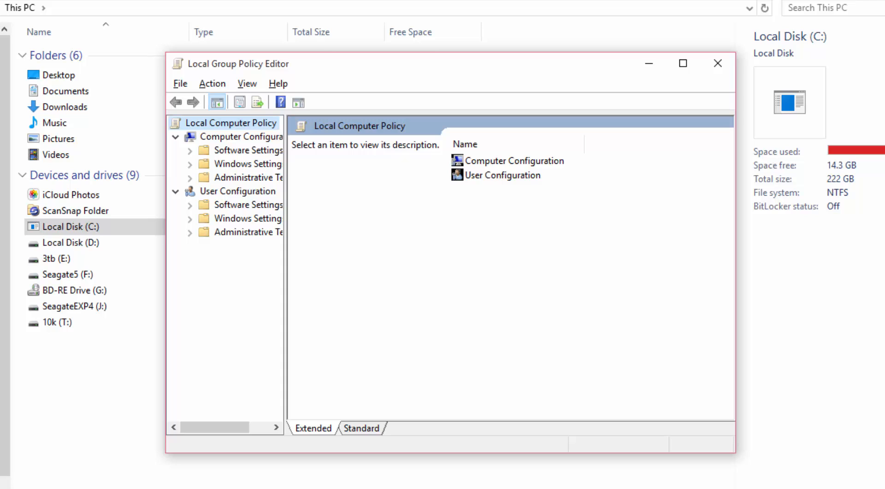
# - Open the Operating System Drives policies in Computer Configuration, under Administrative Templates, Windows Components, BitLocker Drive Encryption
pyautogui.click(514, 161)
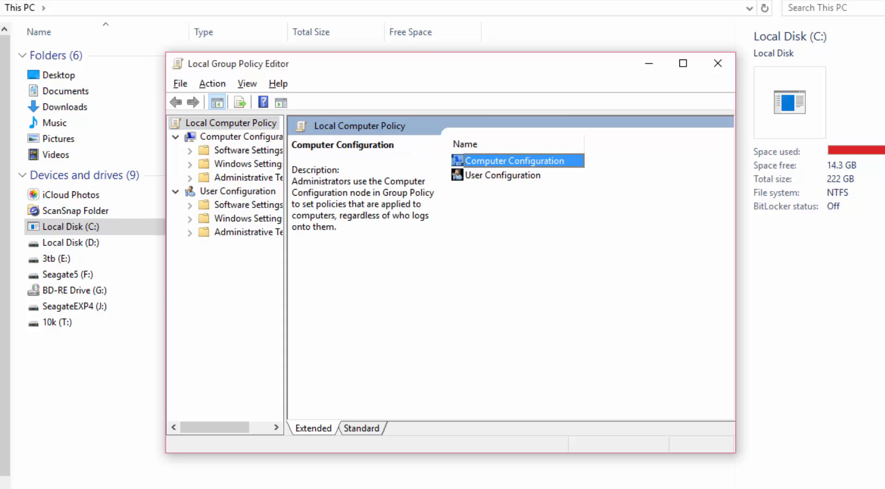
pyautogui.doubleClick(514, 160)
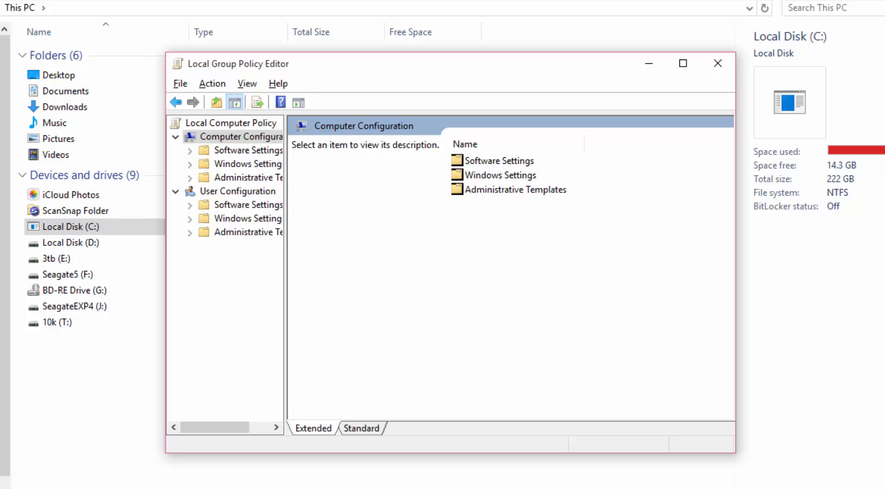
pyautogui.doubleClick(515, 189)
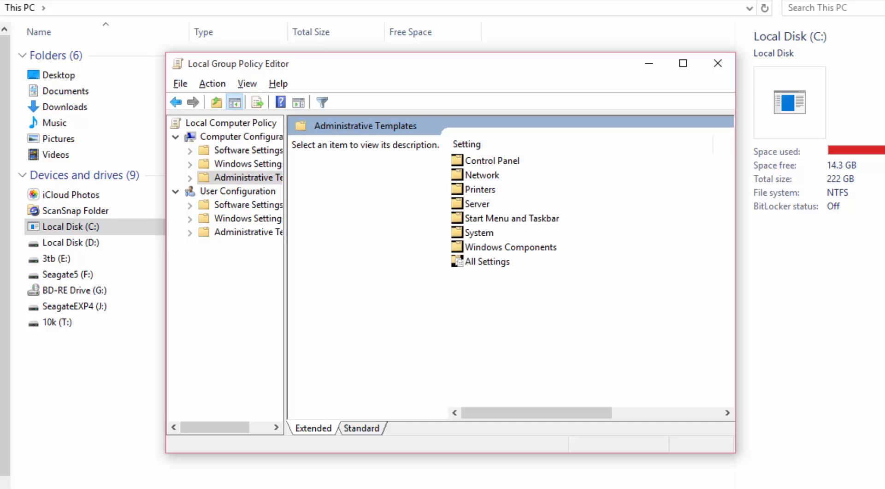
pyautogui.doubleClick(510, 246)
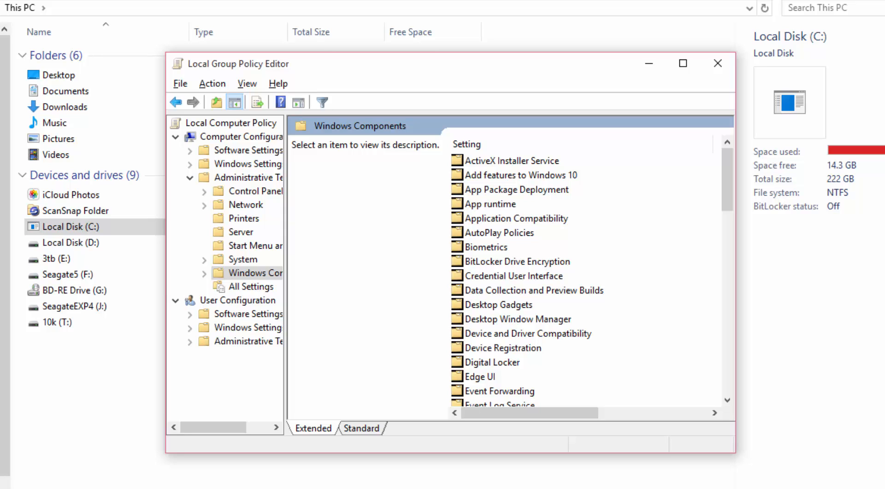
pyautogui.doubleClick(517, 261)
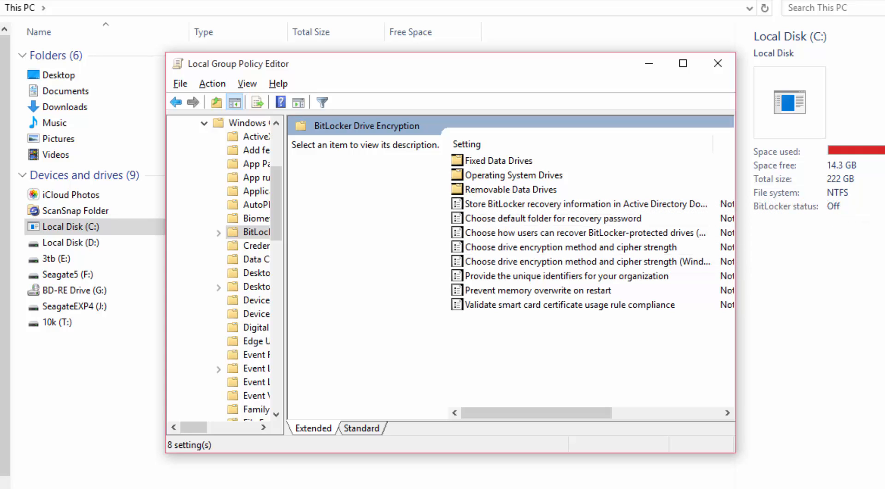
pyautogui.doubleClick(513, 174)
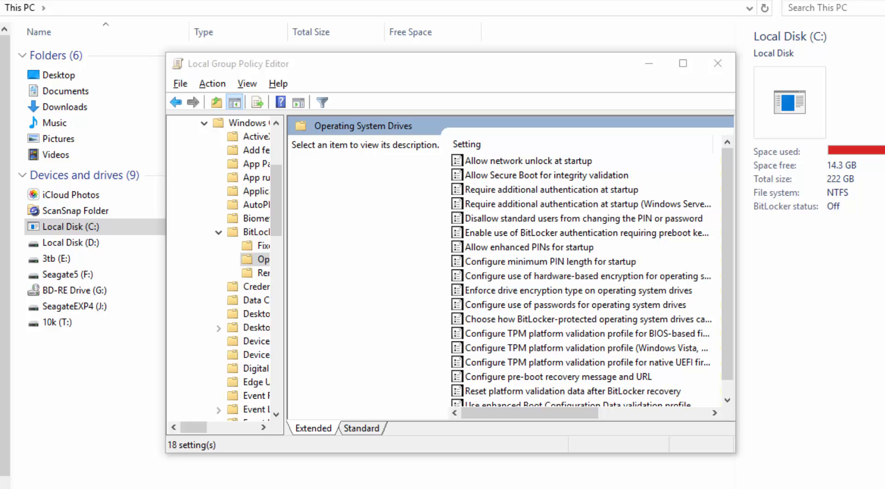
# - Enable the policy "Require additional authentication at startup" with BitLocker allowed without a compatible TPM, apply it, and close the policy editor
pyautogui.click(609, 190)
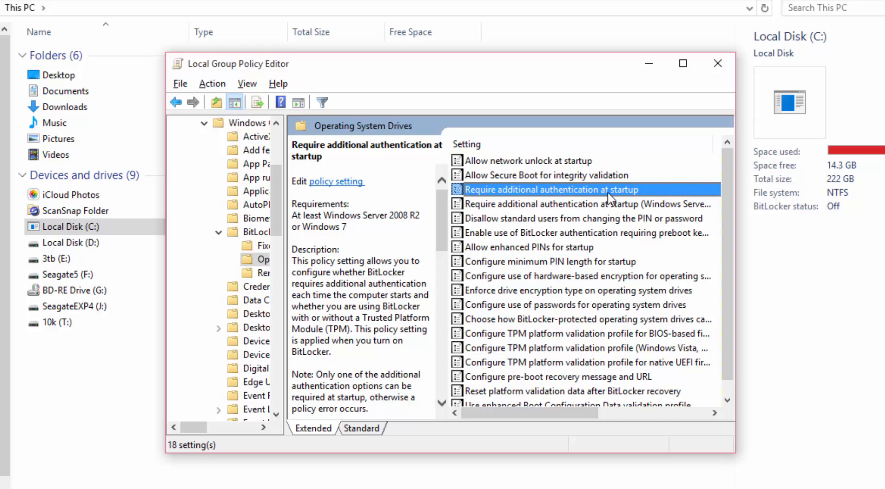
pyautogui.doubleClick(609, 190)
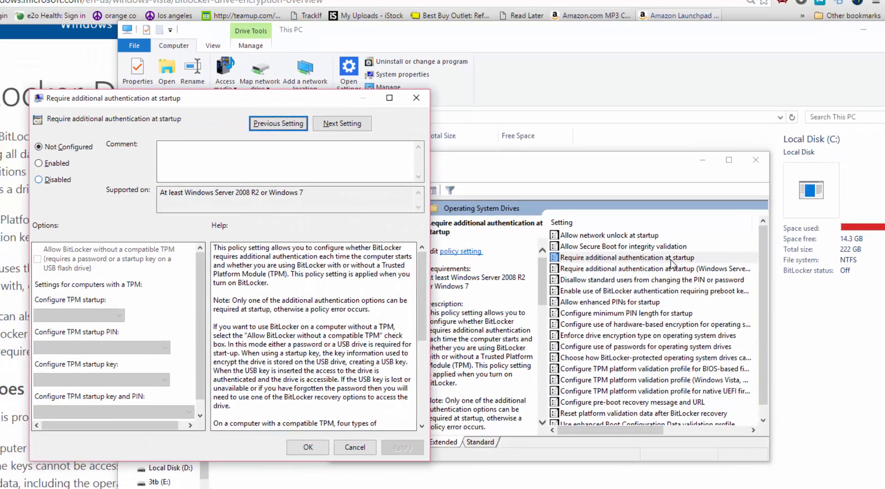
pyautogui.click(39, 163)
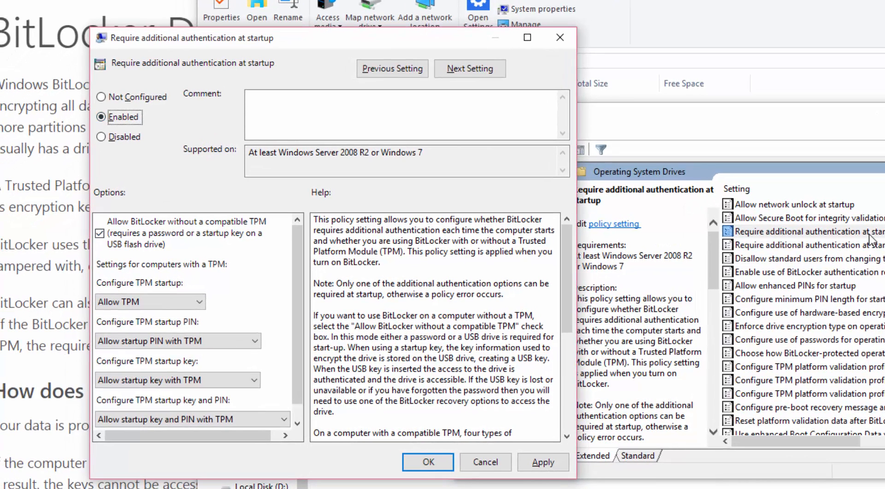
pyautogui.click(870, 235)
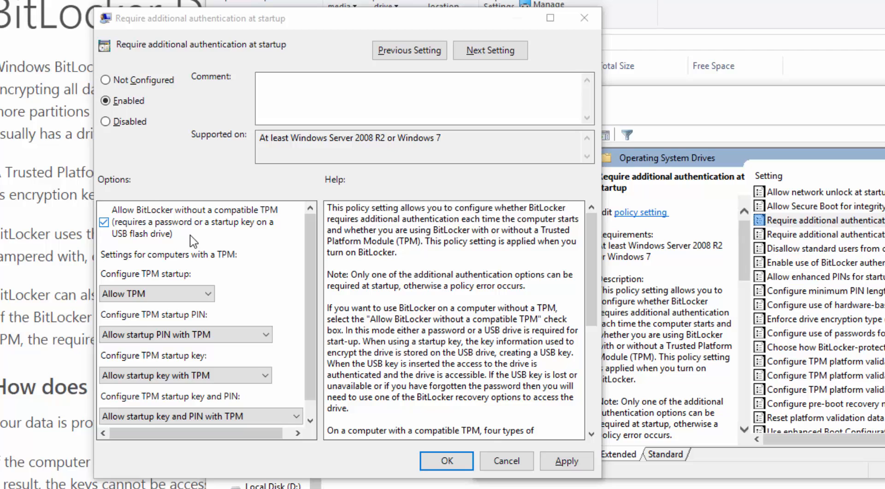
pyautogui.click(572, 461)
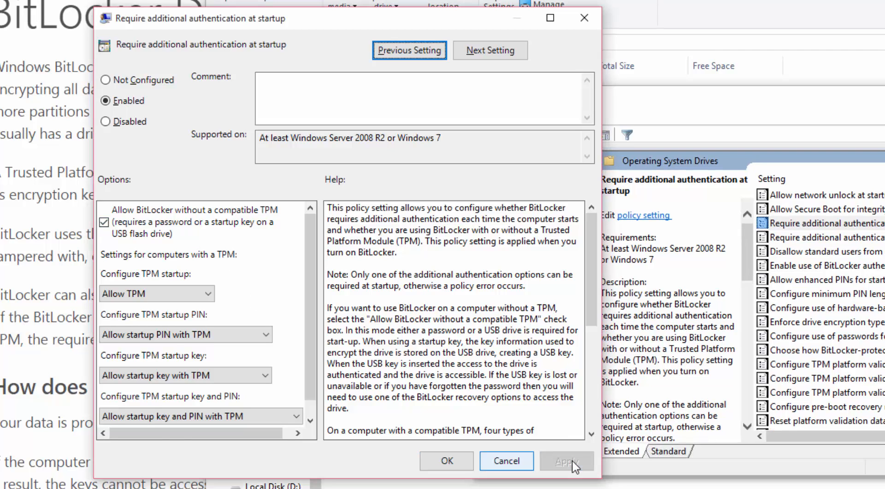
pyautogui.press('Return')
pyautogui.hotkey('alt', 'F4')
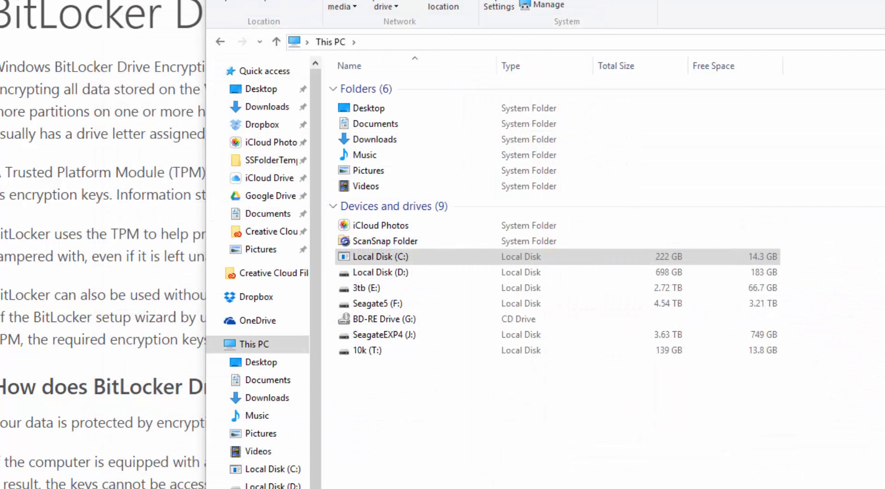
pyautogui.click(369, 257)
pyautogui.rightClick(328, 257)
pyautogui.click(325, 252)
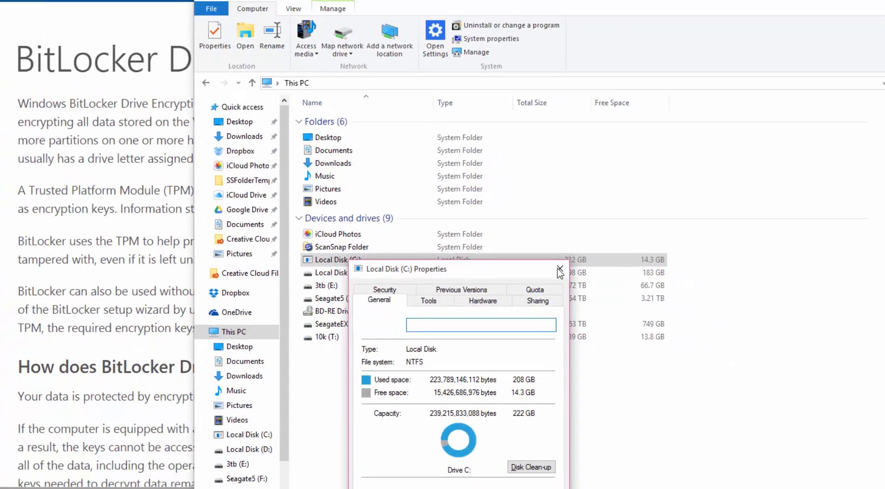
pyautogui.click(649, 267)
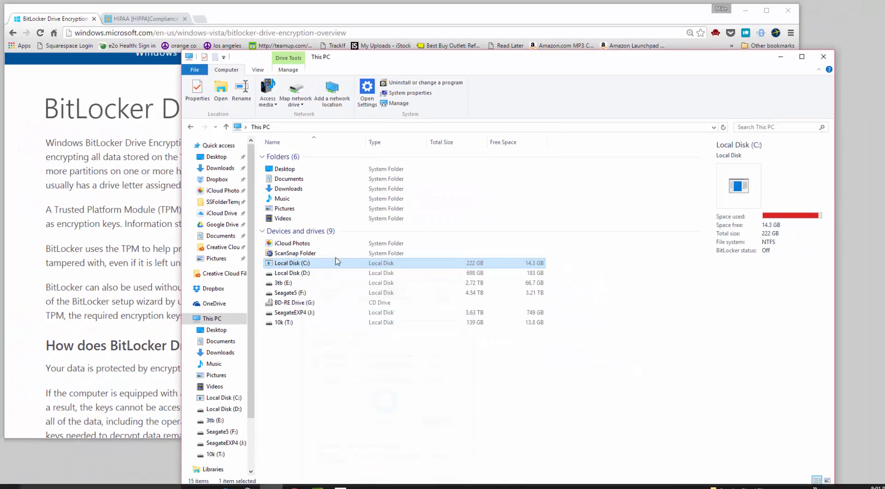
# - Start BitLocker setup for Local Disk (C:), choose a password for unlocking it at start-up, and cancel the setup
pyautogui.rightClick(337, 261)
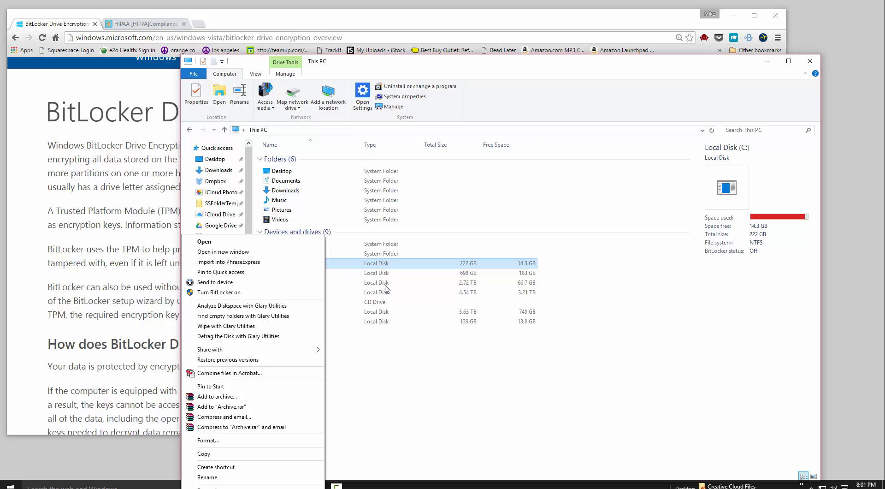
pyautogui.click(304, 293)
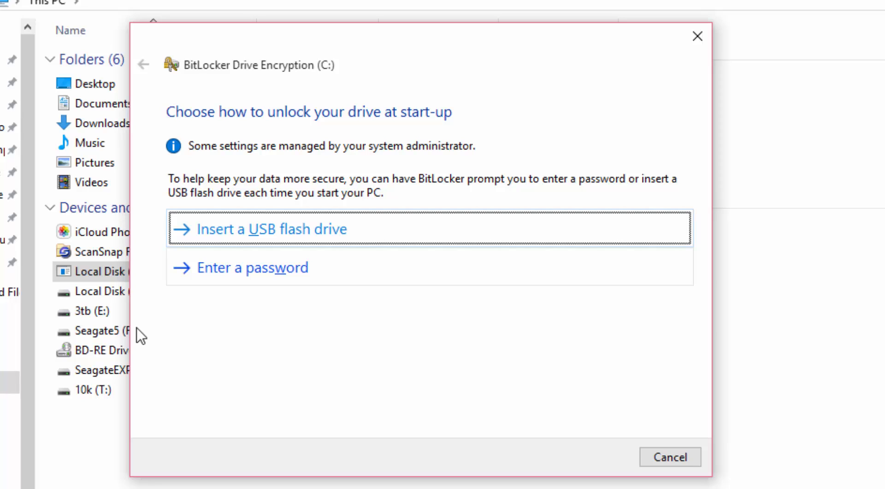
pyautogui.press('Down')
pyautogui.press('Return')
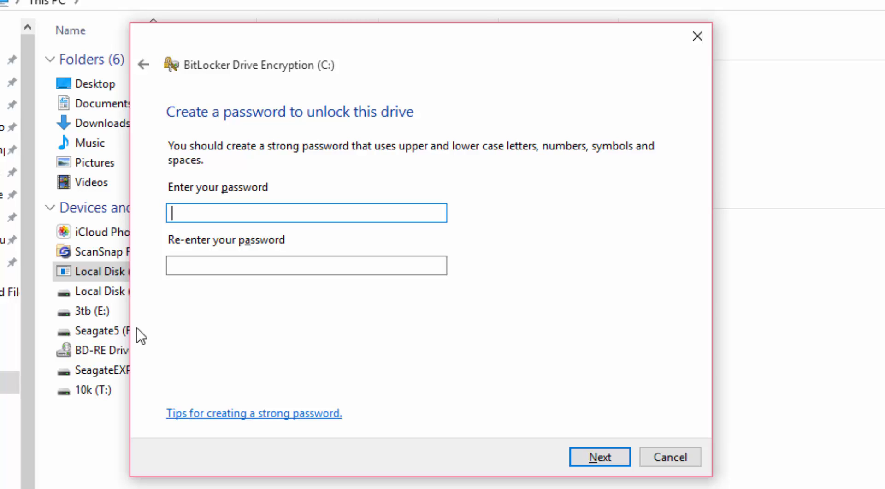
pyautogui.press('Escape')
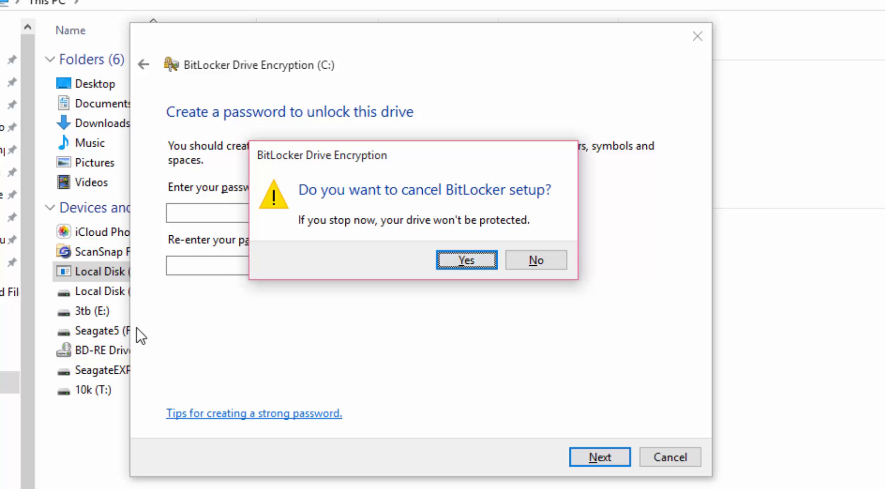
pyautogui.press('Return')
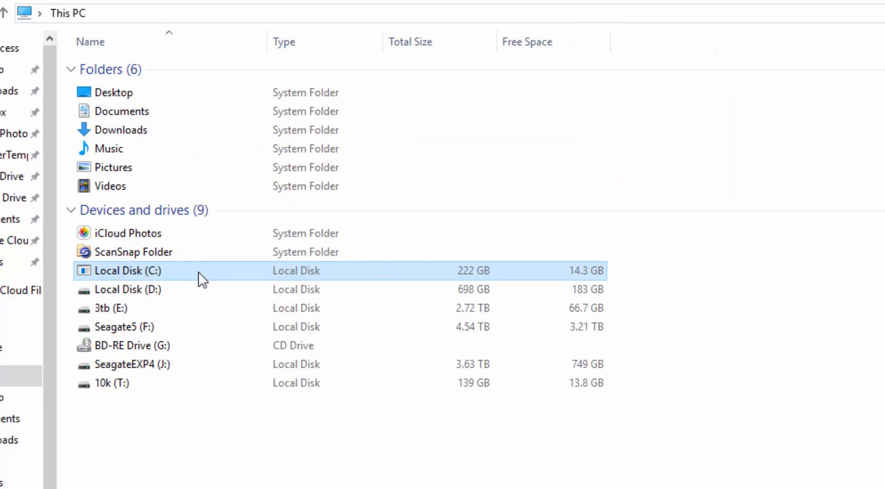
pyautogui.rightClick(198, 272)
pyautogui.click(362, 459)
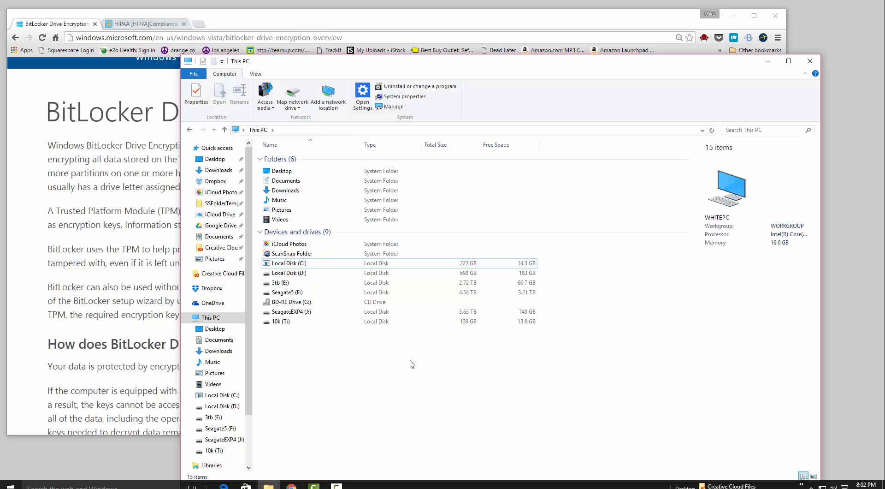
pyautogui.rightClick(286, 322)
pyautogui.click(272, 310)
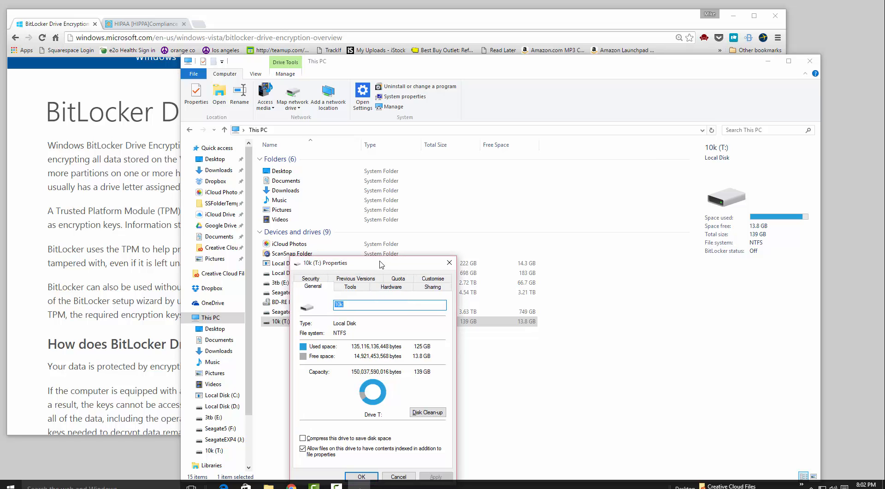
pyautogui.moveTo(369, 272); pyautogui.dragTo(376, 158)
pyautogui.click(454, 155)
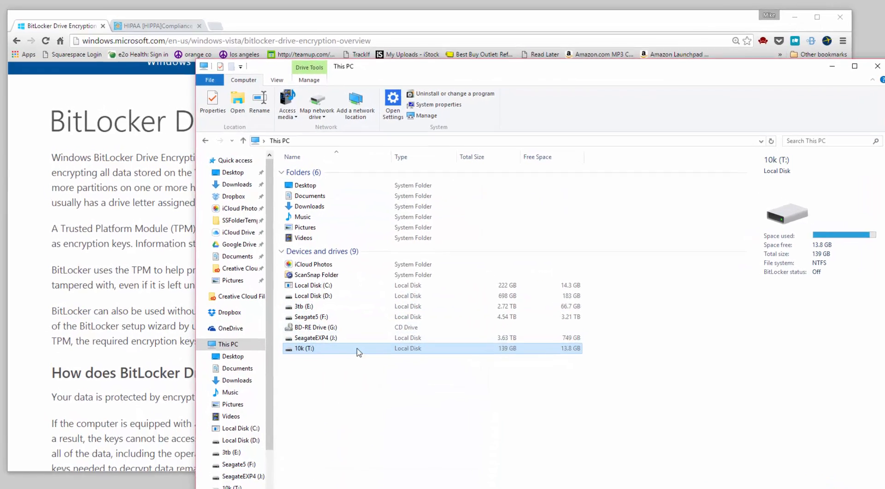
# - Turn on BitLocker for the 10k (T:) drive and enter and confirm a password for unlocking it
pyautogui.rightClick(326, 321)
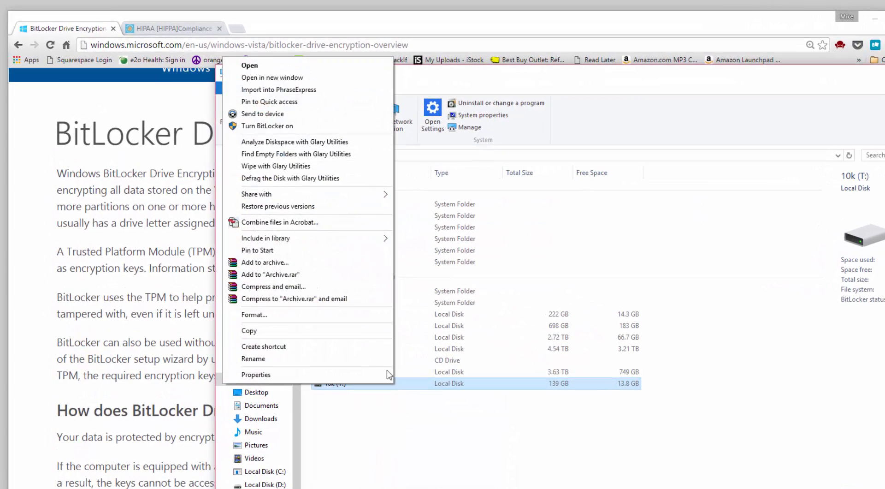
pyautogui.click(316, 126)
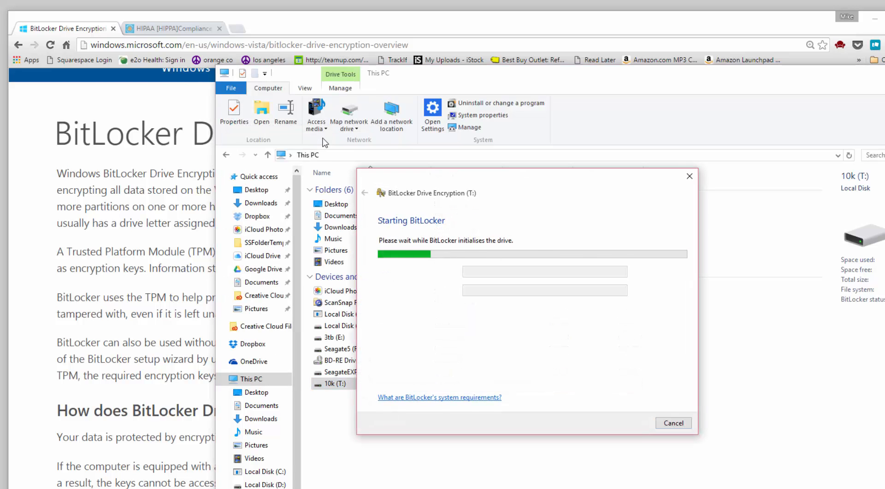
pyautogui.press('space')
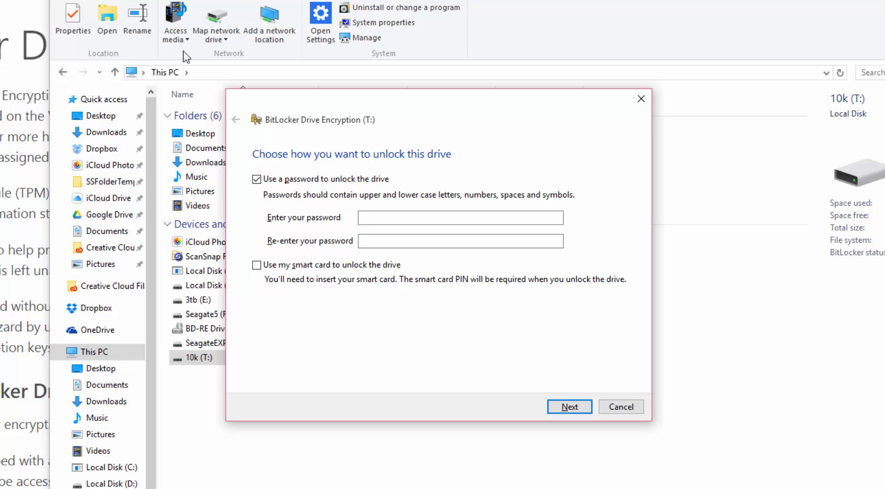
pyautogui.write('••••••••')
pyautogui.press('Tab')
pyautogui.write('•••')
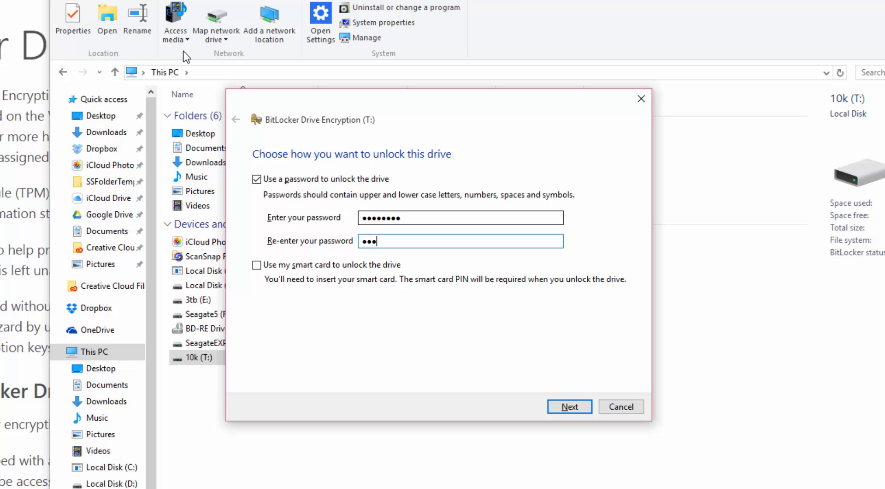
pyautogui.write('•••••')
pyautogui.press('Return')
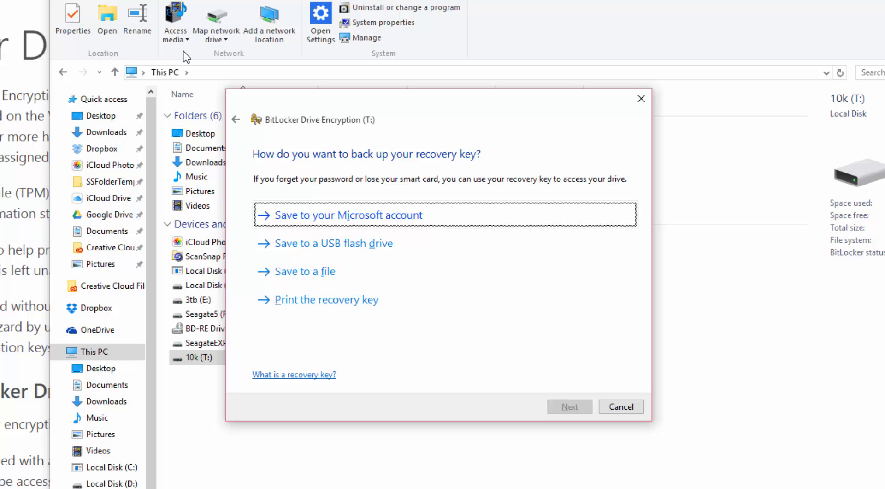
# - Choose to back up the T: drive's recovery key by saving it to a file
pyautogui.press('Tab')
pyautogui.press('Tab')
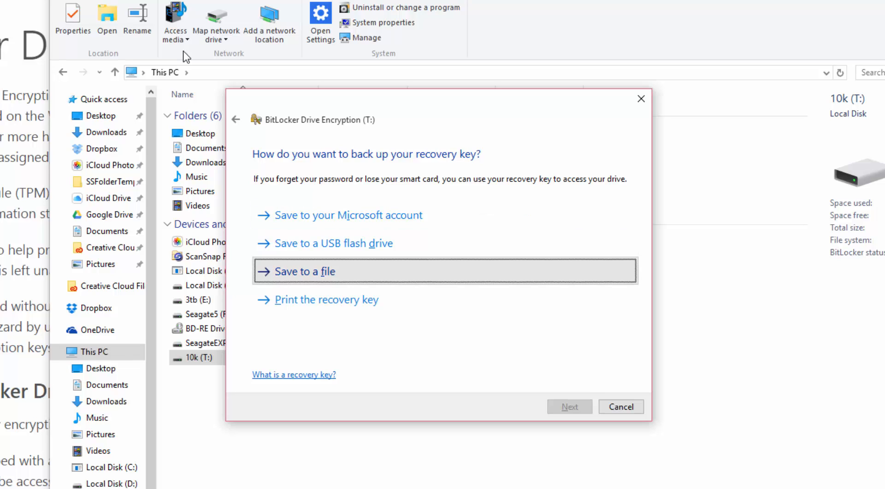
pyautogui.press('Return')
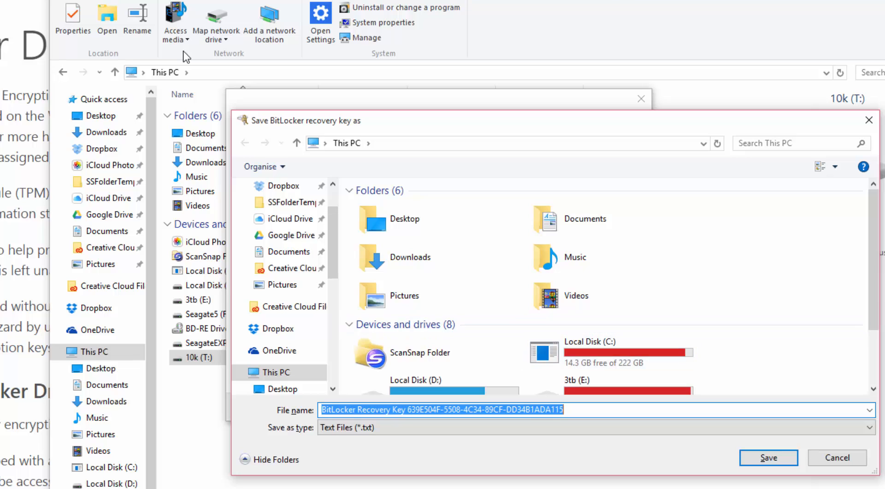
# - Try to save the recovery key file in the root of Local Disk (D:)
pyautogui.click(436, 384)
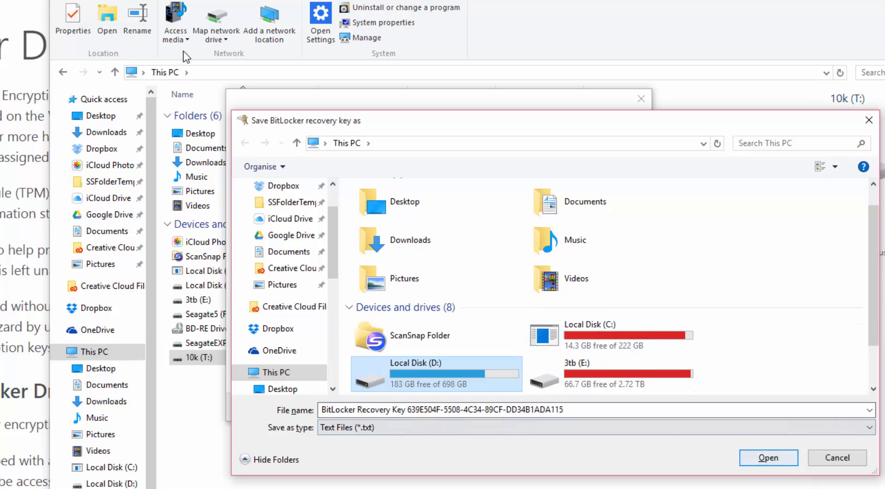
pyautogui.click(768, 457)
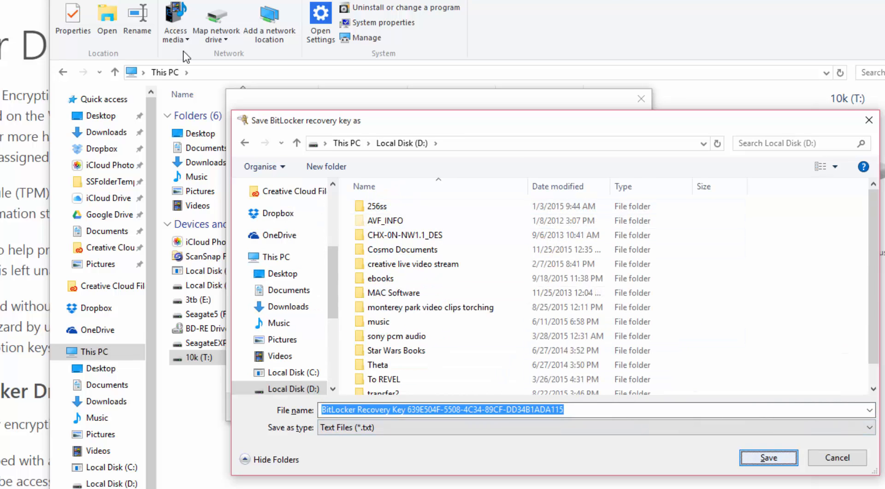
pyautogui.click(769, 457)
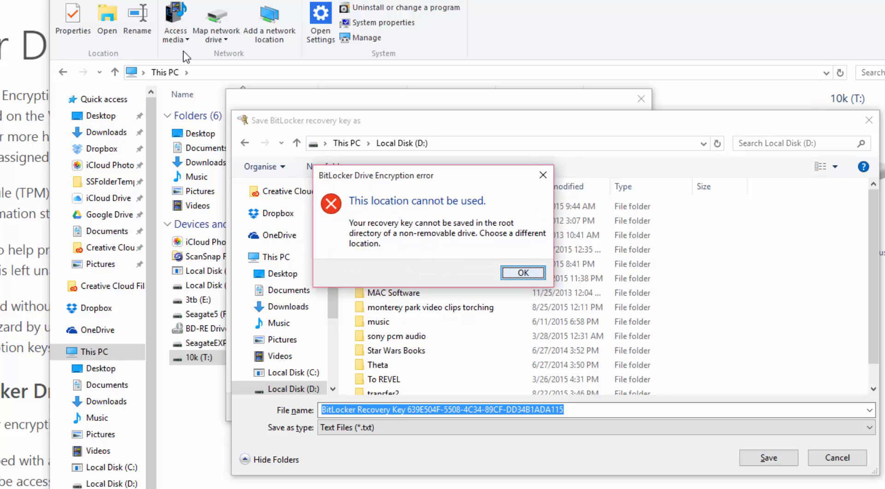
pyautogui.press('Return')
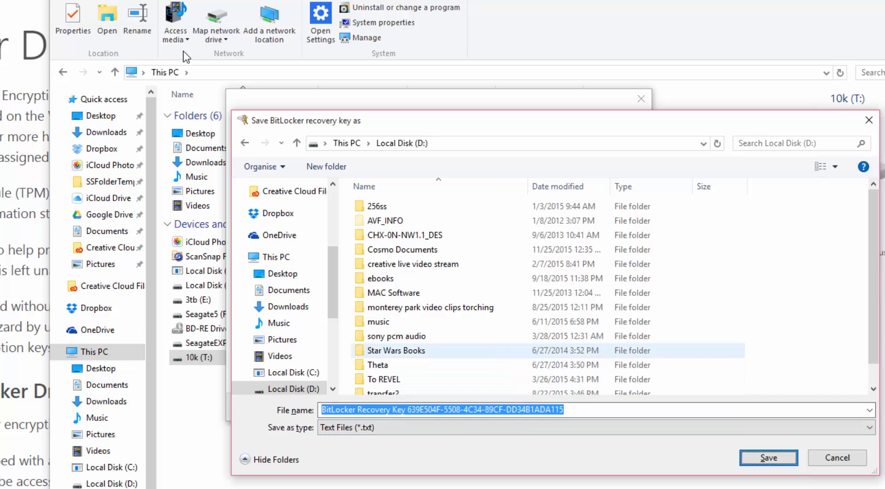
# - Save the recovery key as a text file on the Seagate5 (F:) drive and continue the BitLocker setup
pyautogui.scroll(-1, 285, 299)
pyautogui.scroll(-1, 285, 300)
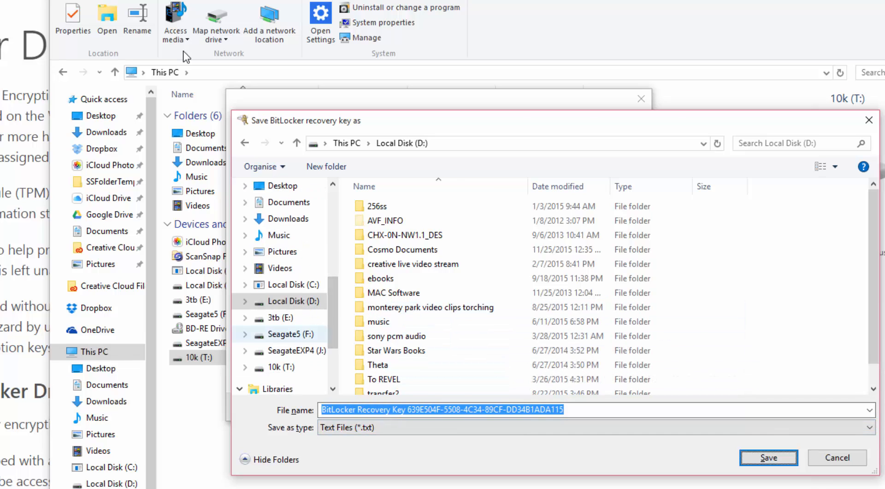
pyautogui.click(291, 334)
pyautogui.click(768, 457)
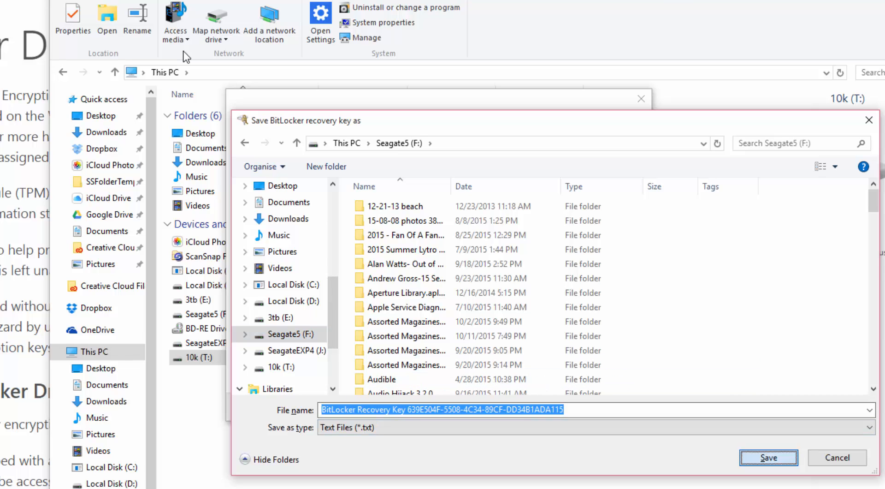
pyautogui.click(472, 274)
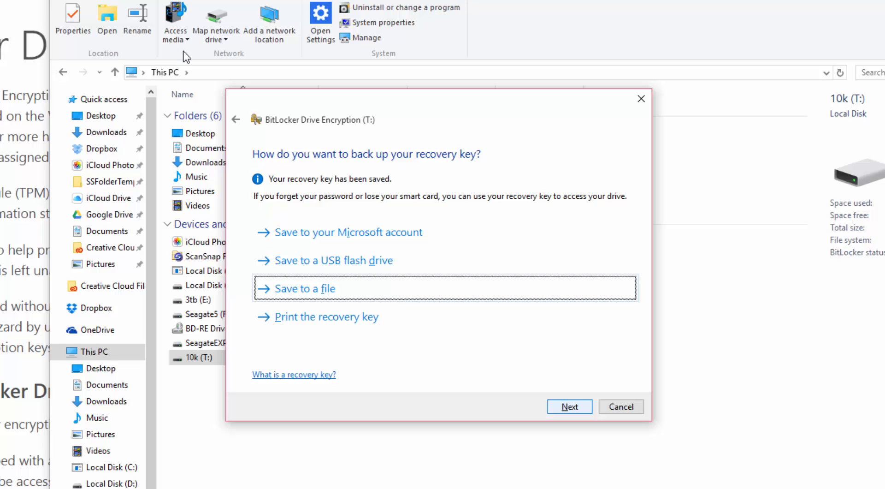
pyautogui.hotkey('alt', 'n')
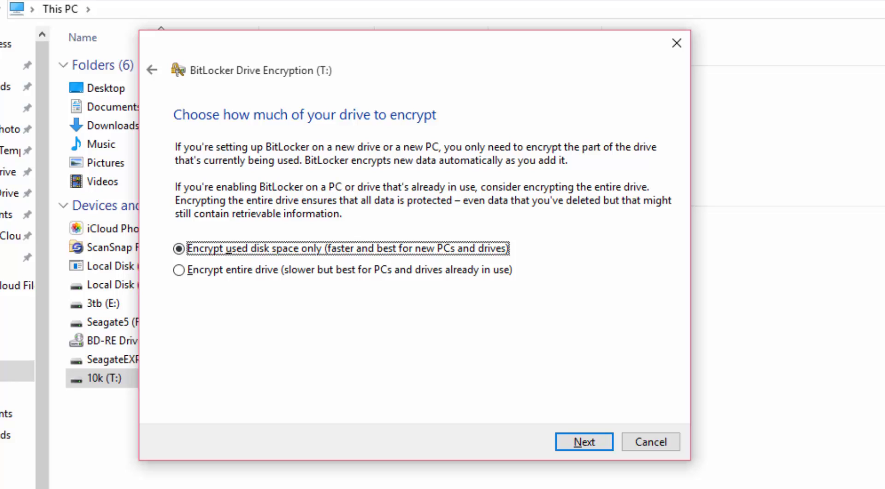
# - Choose to encrypt the entire T: drive and start the encryption
pyautogui.click(179, 269)
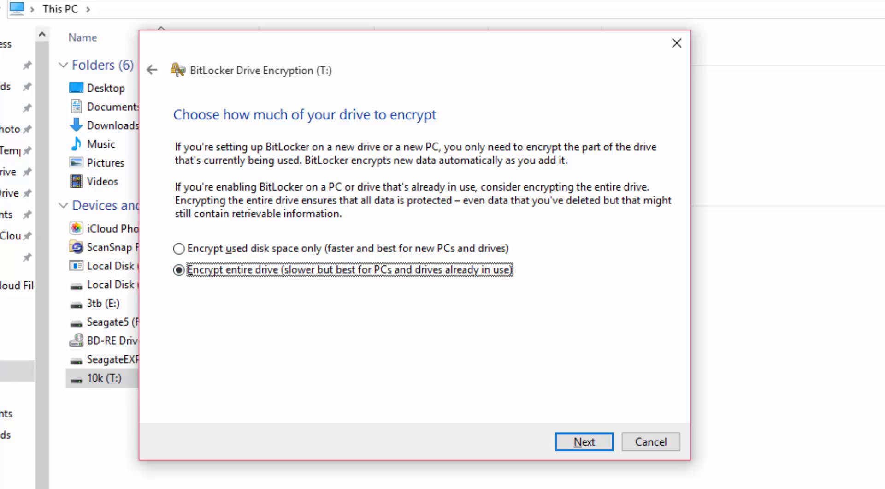
pyautogui.click(179, 249)
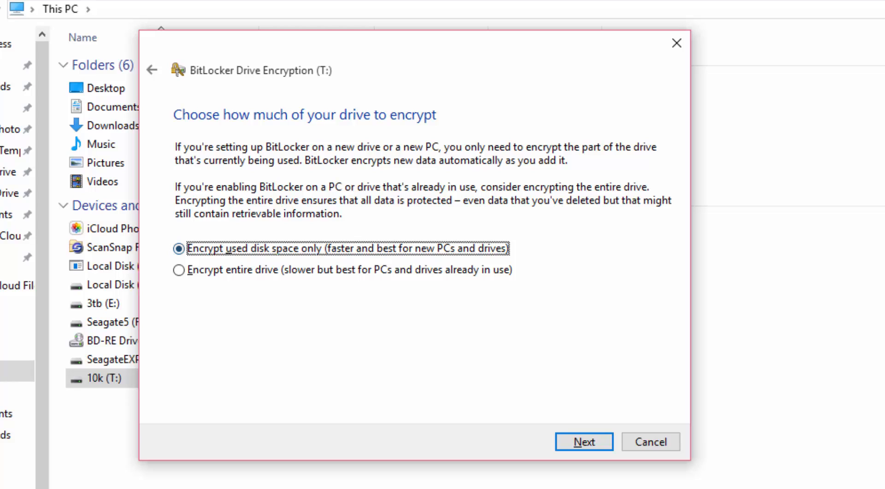
pyautogui.click(179, 270)
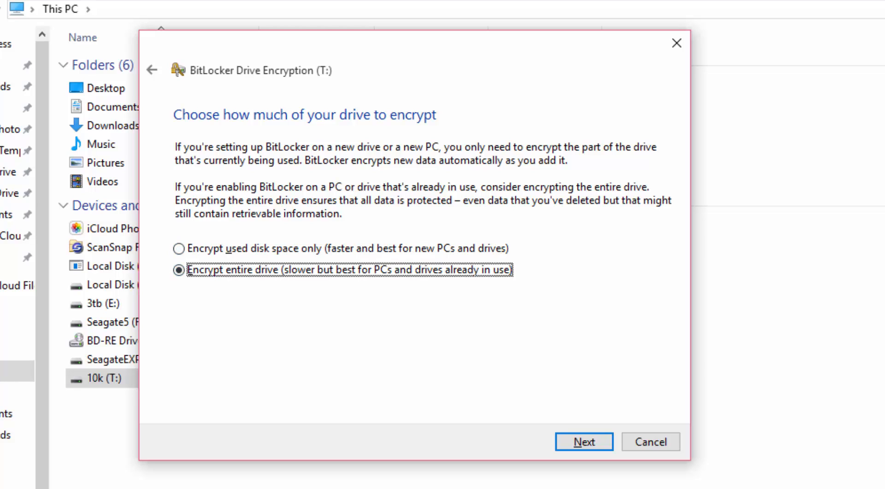
pyautogui.click(584, 441)
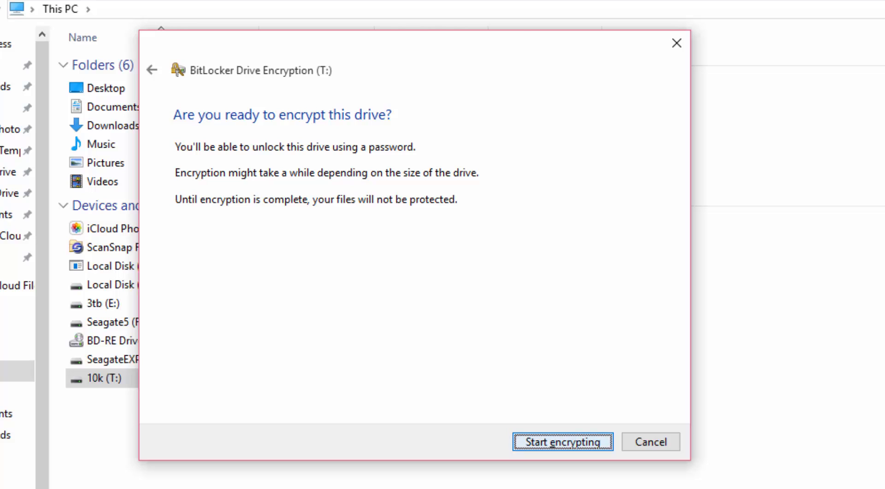
pyautogui.press('Return')
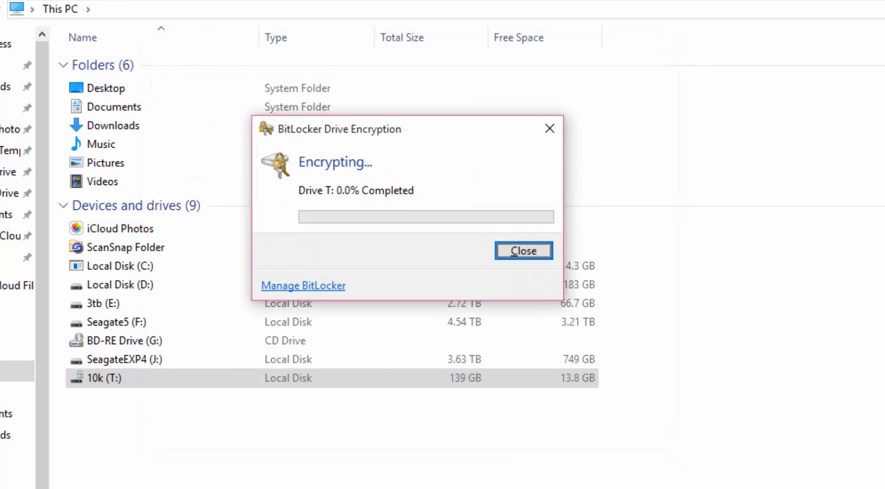